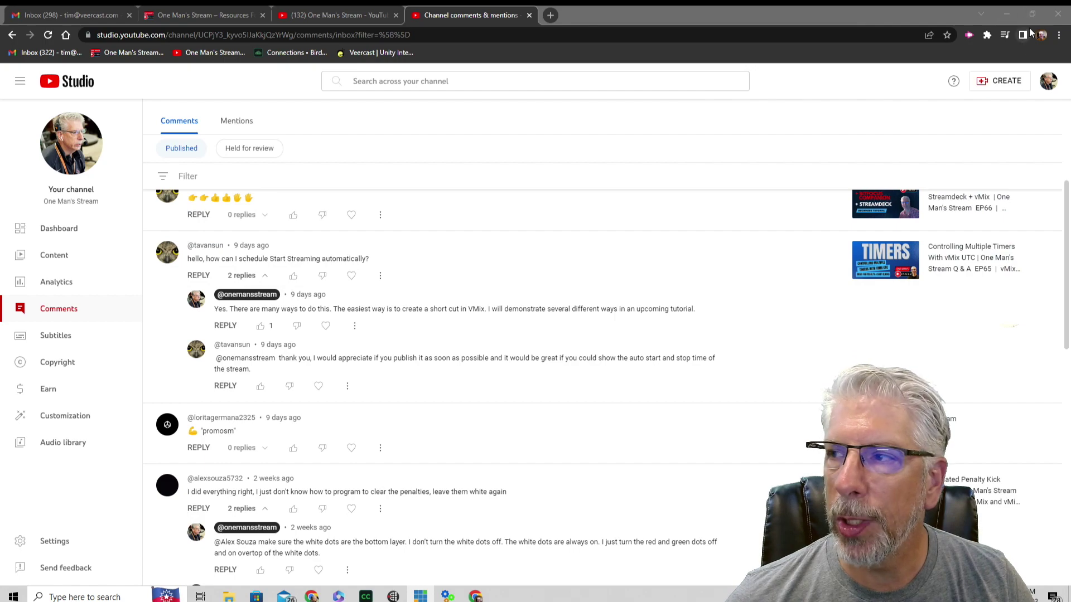
- Place a Clock widget on the layout and name it AUTOMATIONS
left_click(1007, 14)
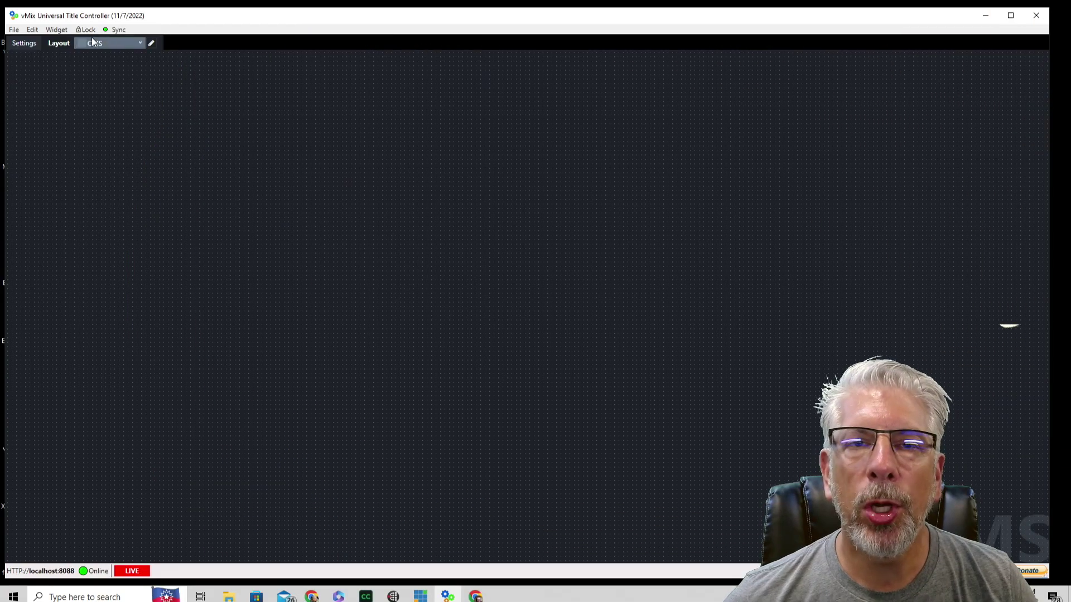
left_click(63, 32)
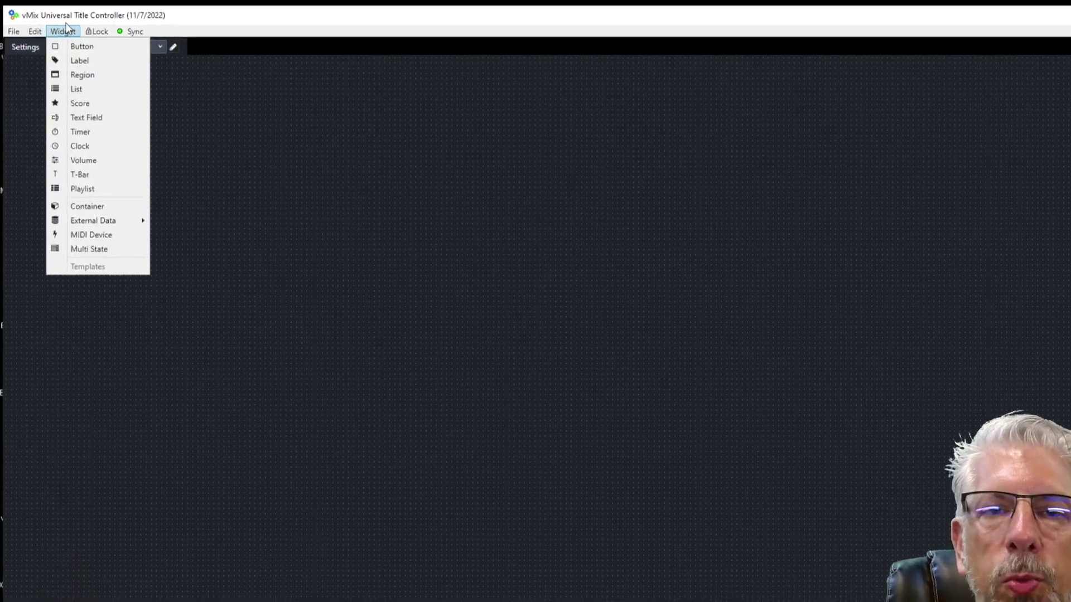
left_click(71, 130)
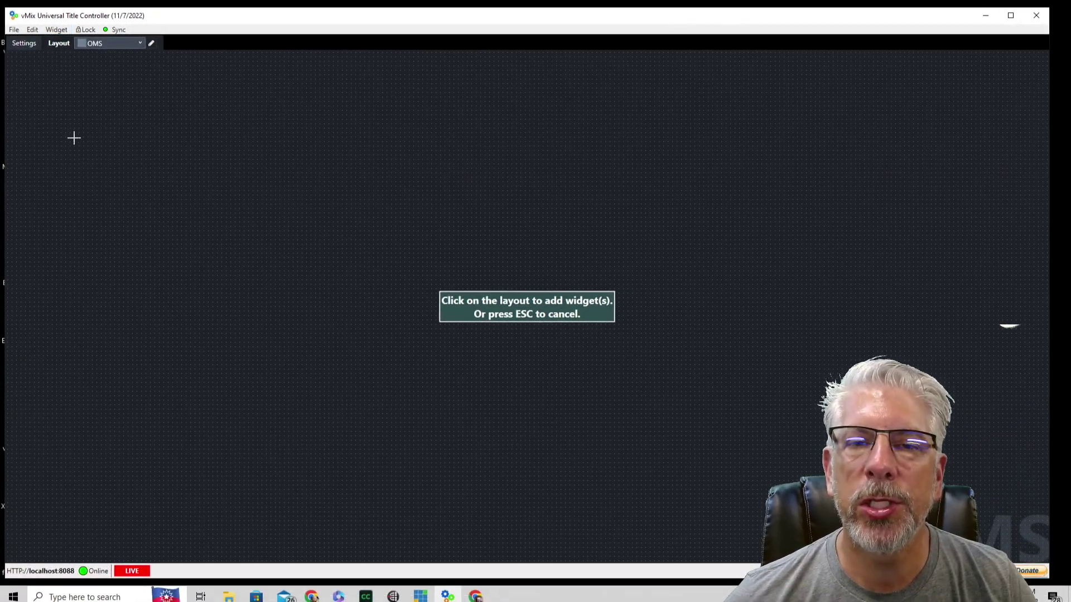
left_click(75, 147)
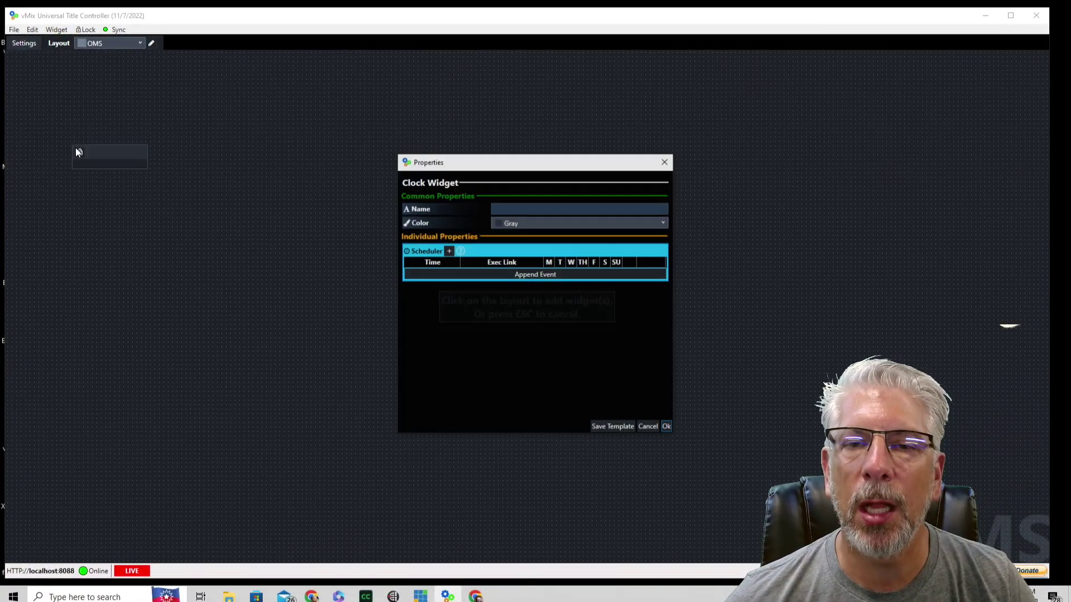
left_click(506, 208)
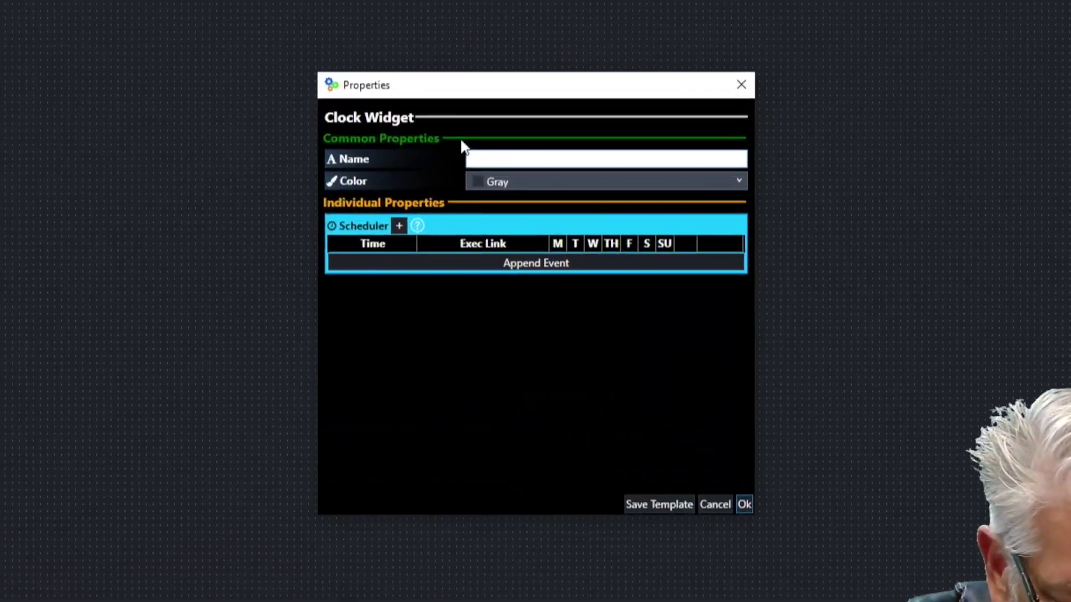
type("AUTOMATIONS")
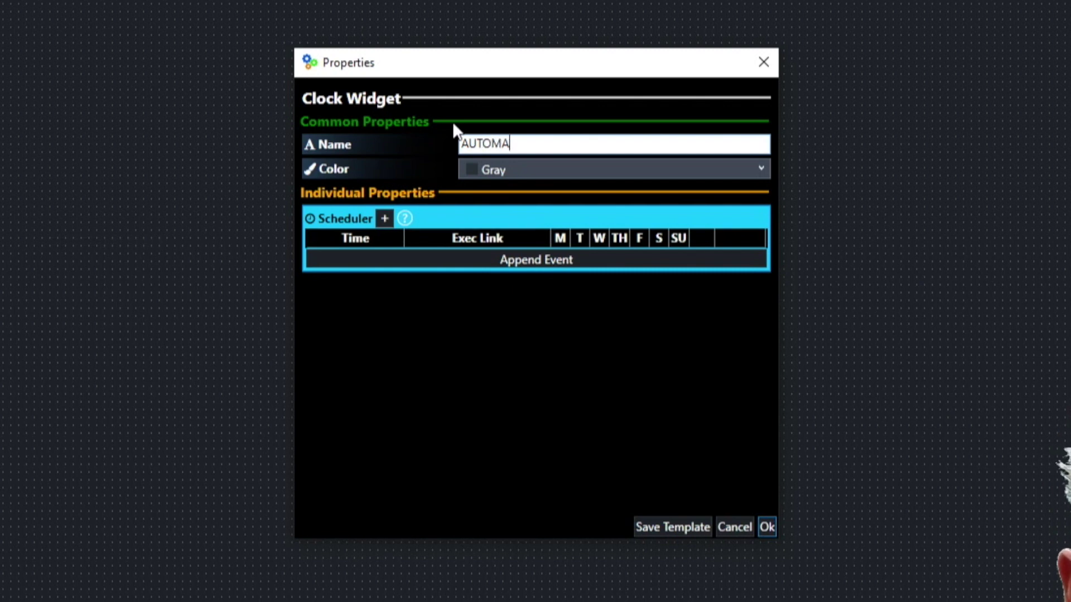
- Add two scheduled clock events, the first executing StartStream and the second StopStream
left_click(385, 220)
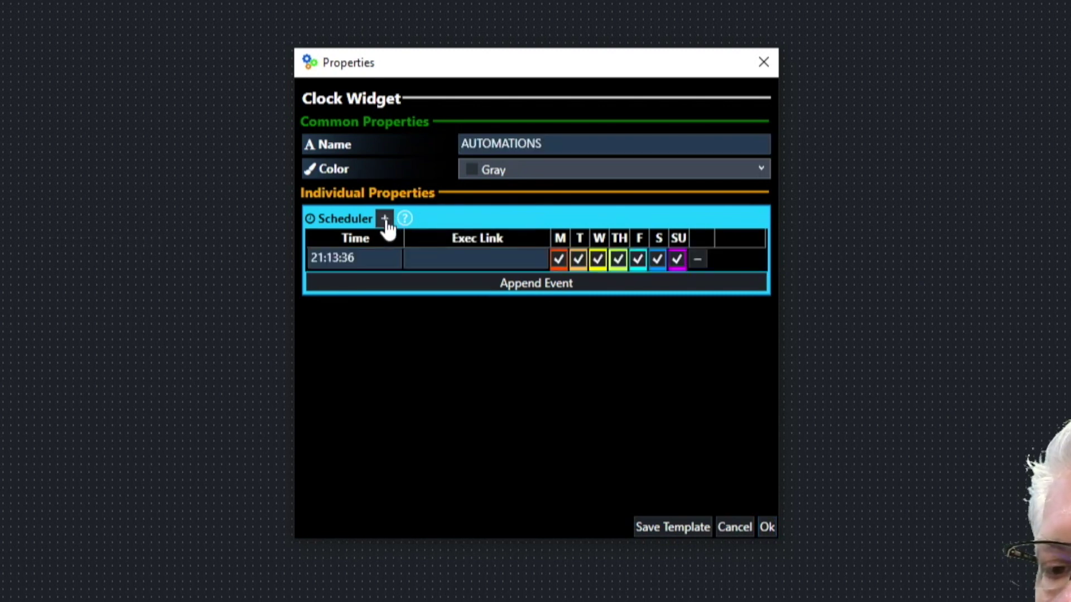
left_click(386, 219)
left_click(422, 260)
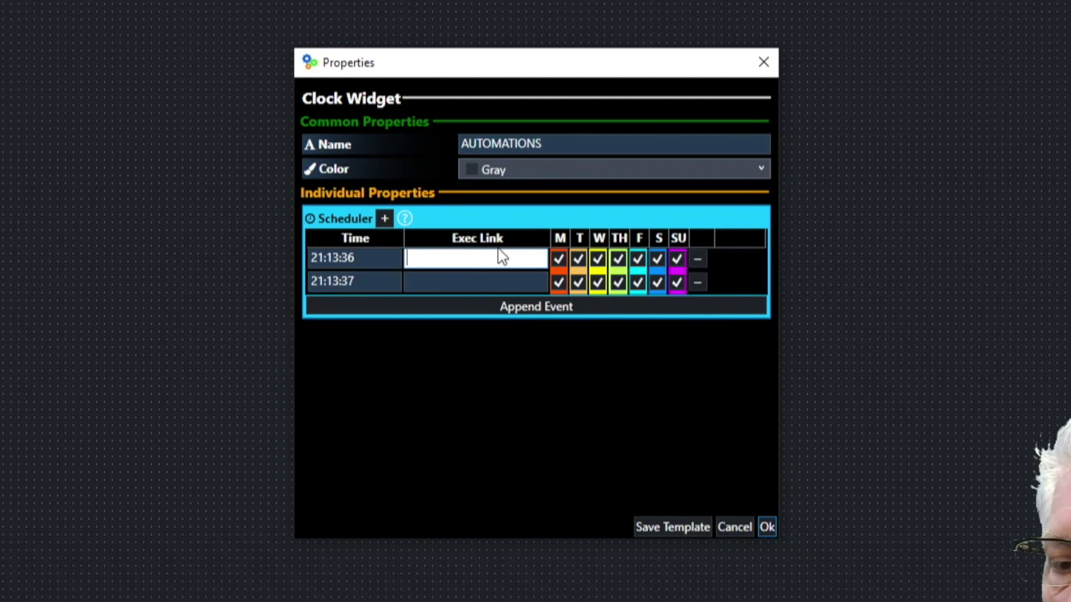
type("S")
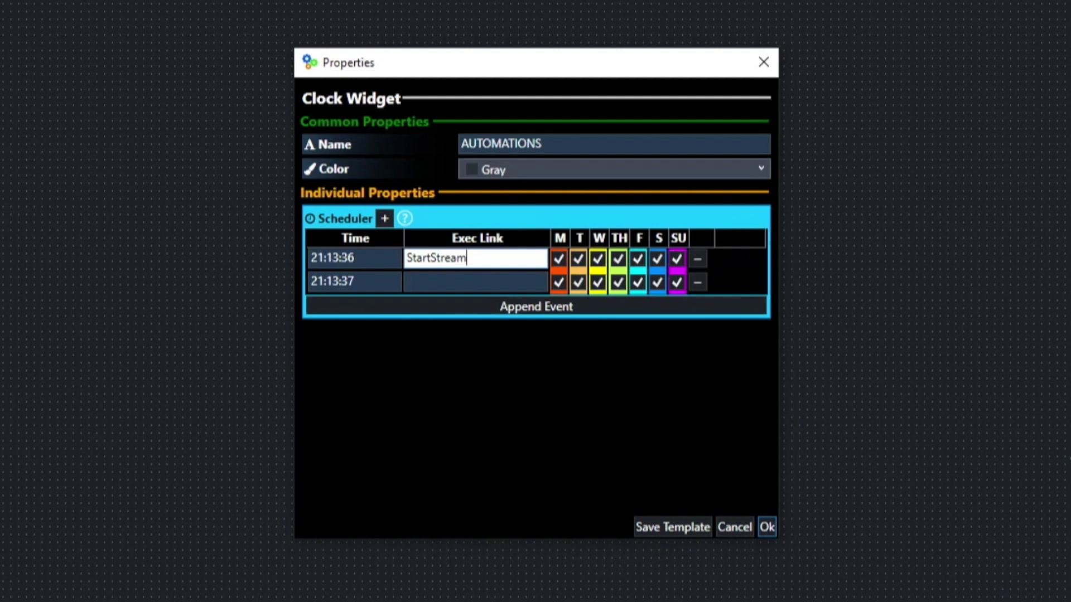
type("tartStream")
left_click(452, 282)
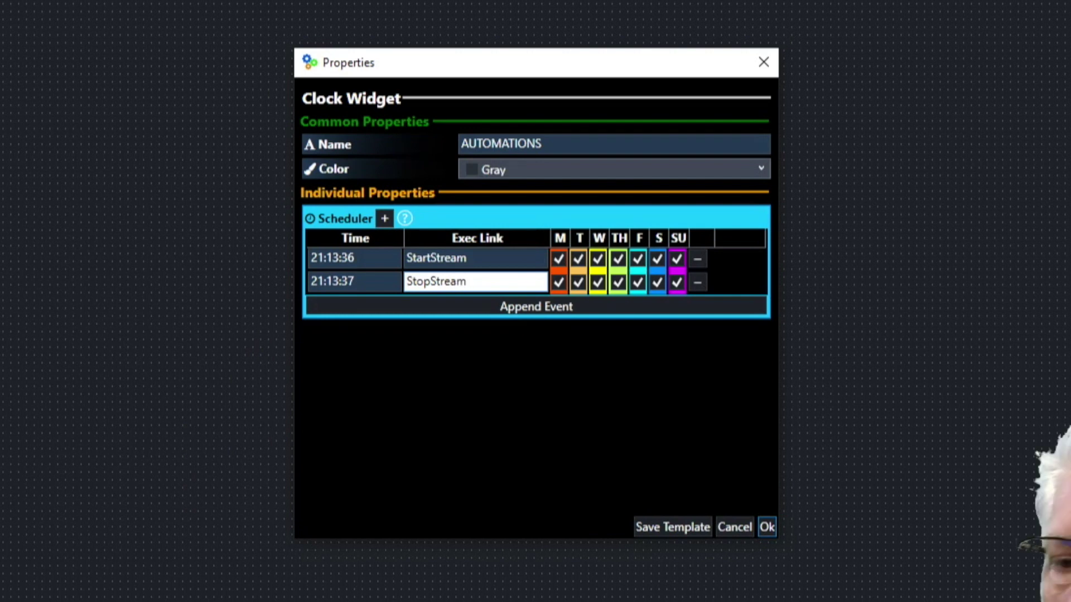
left_click(315, 260)
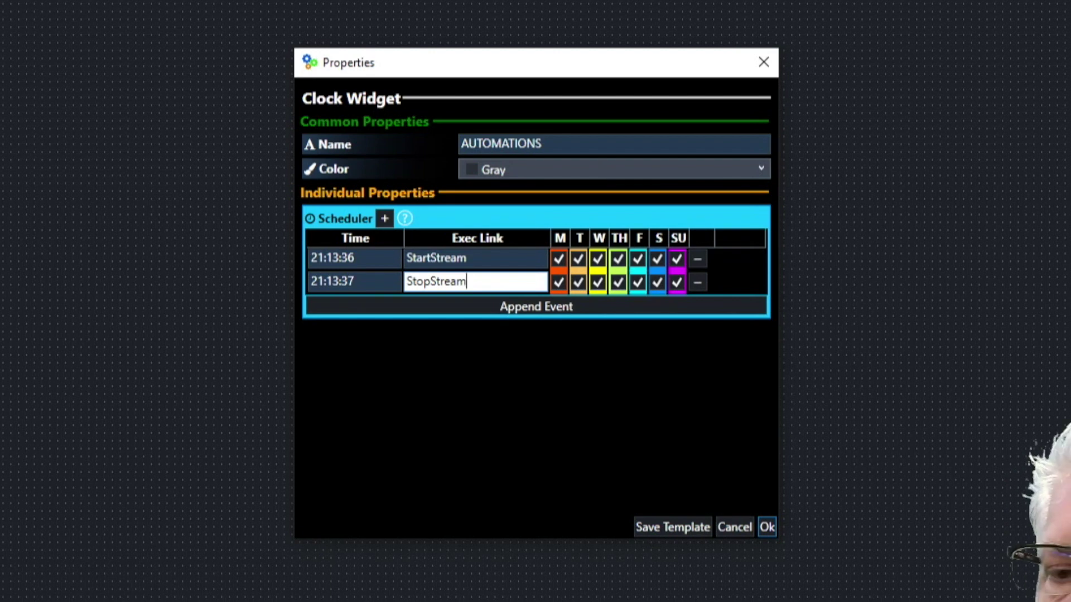
- Change both scheduled event times to 21:17:00
left_click(339, 260)
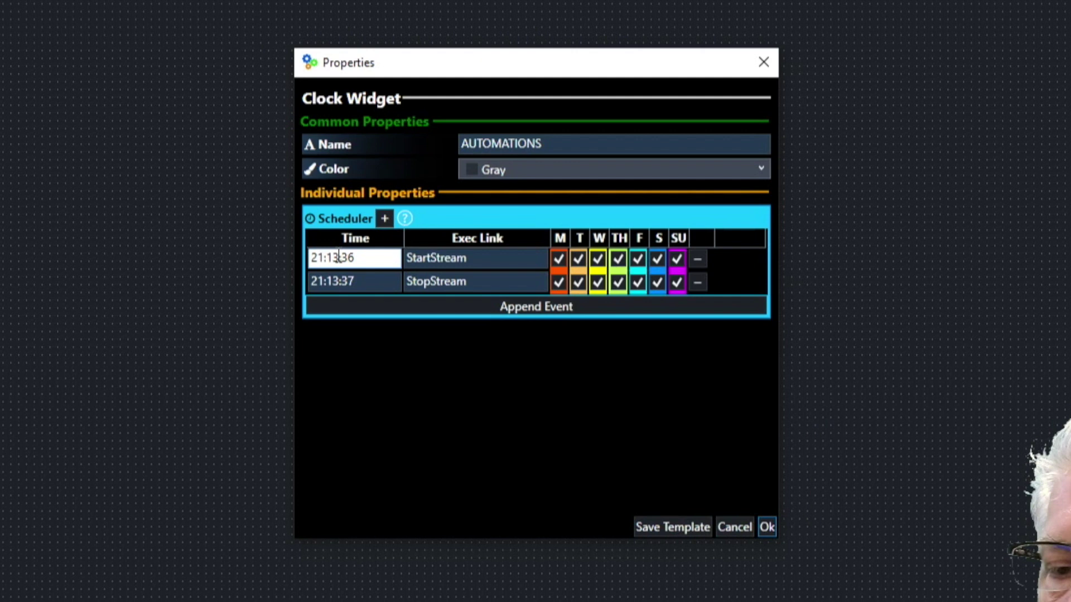
double_click(334, 260)
type("17")
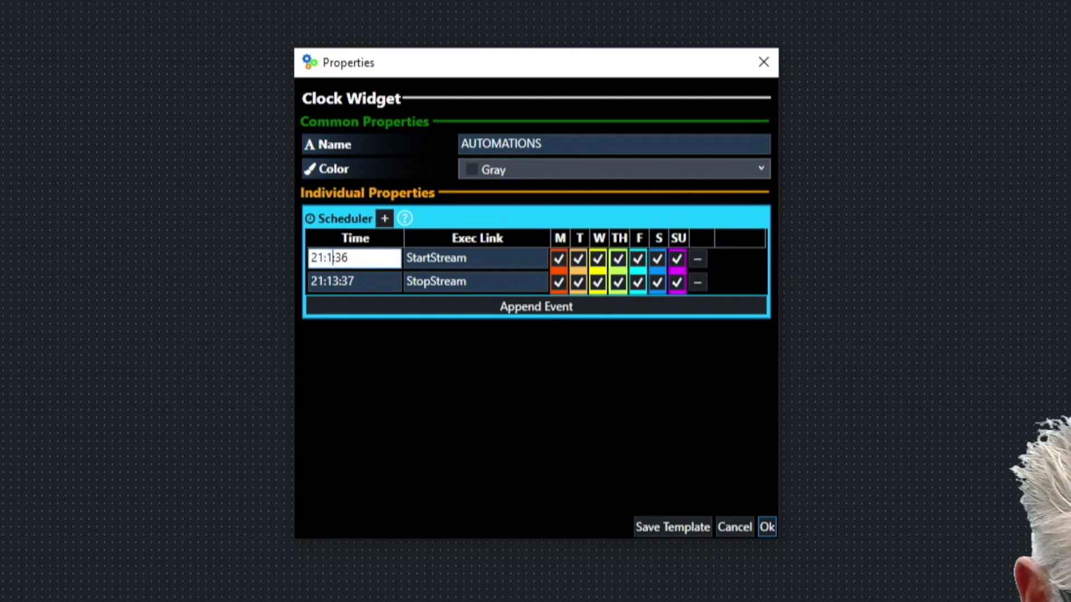
double_click(336, 282)
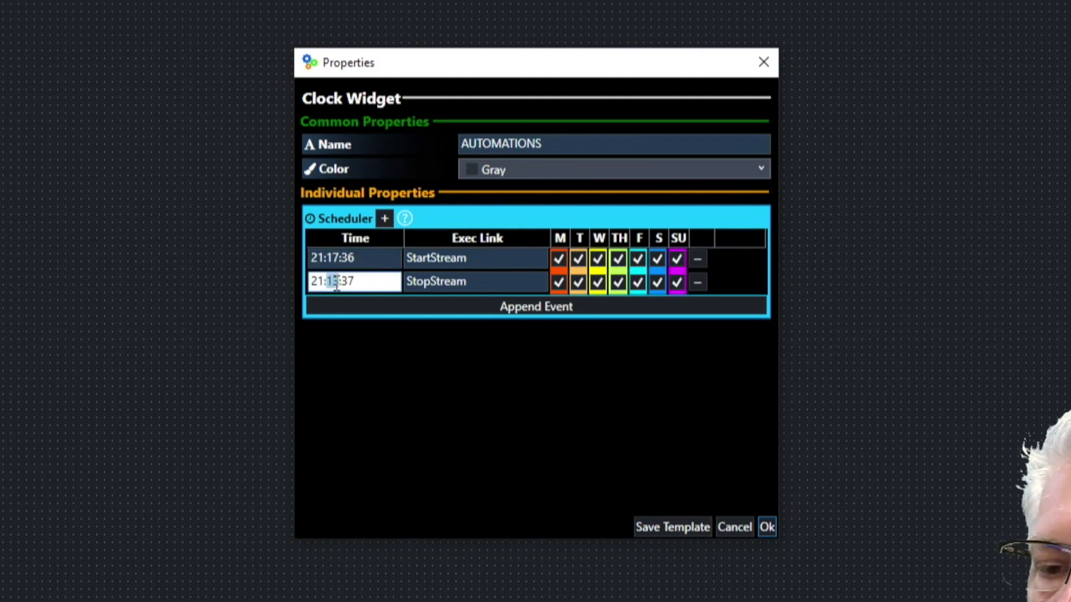
type("1")
type("7")
double_click(348, 258)
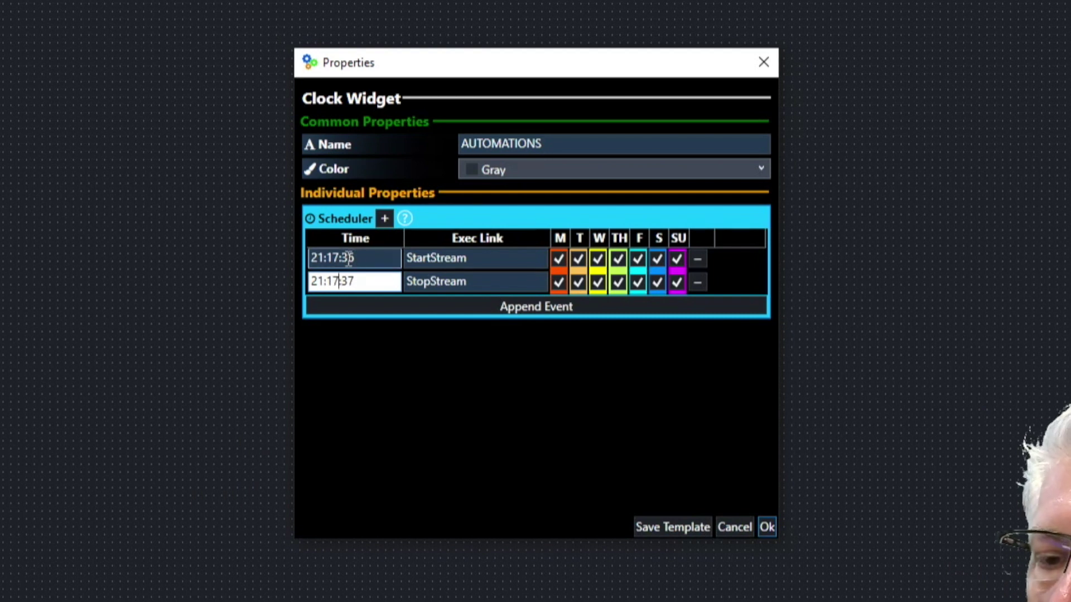
type("00")
double_click(348, 281)
type("00")
- Untick Sunday, Thursday and Wednesday for StartStream, and set StopStream to 21:17:30
left_click(678, 260)
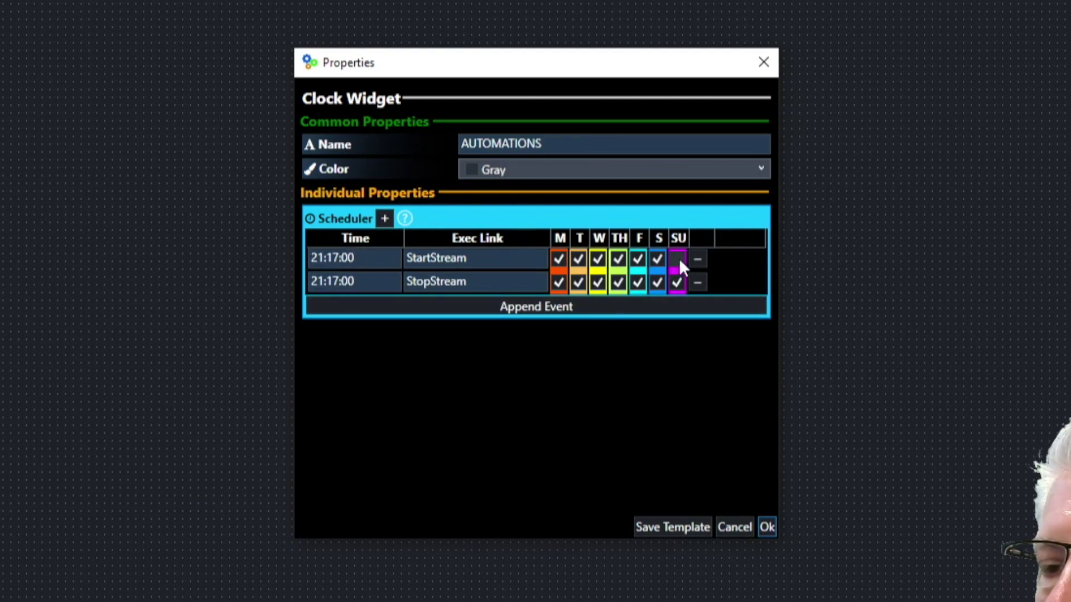
left_click(619, 258)
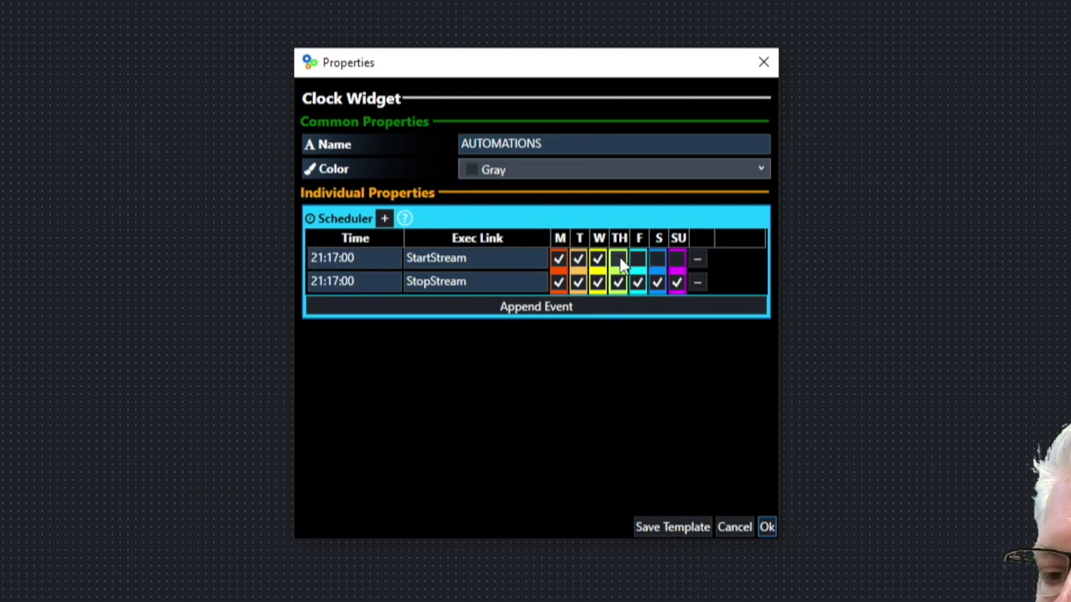
left_click(599, 258)
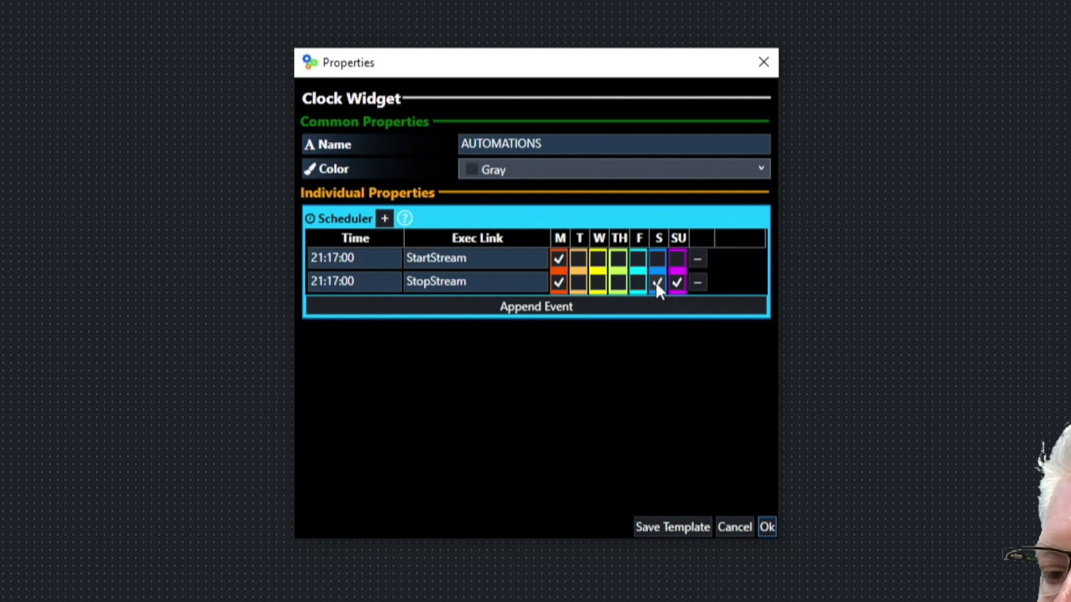
left_click(357, 282)
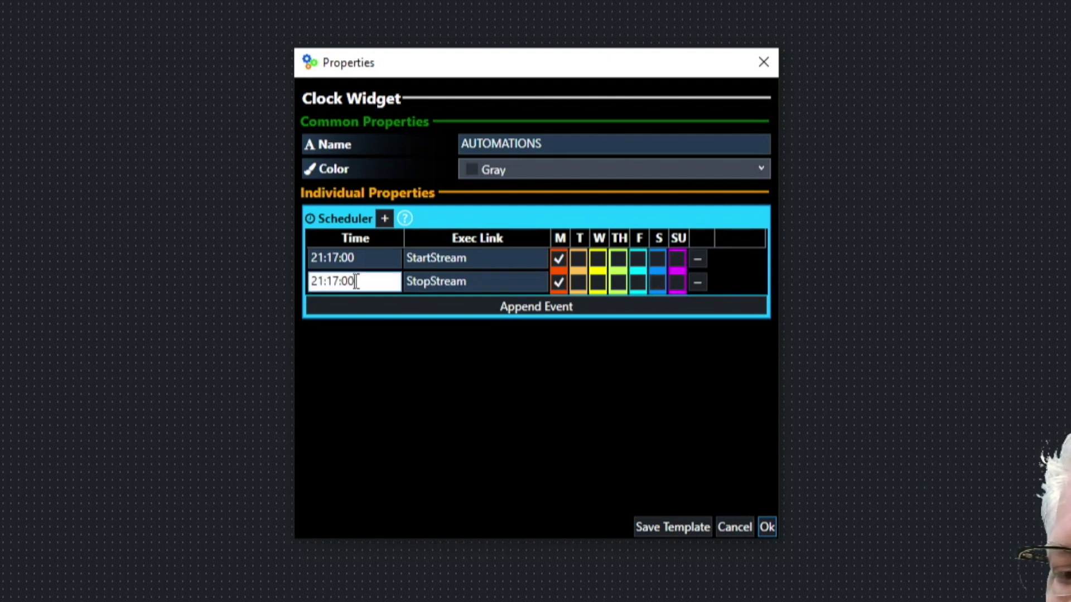
double_click(356, 281)
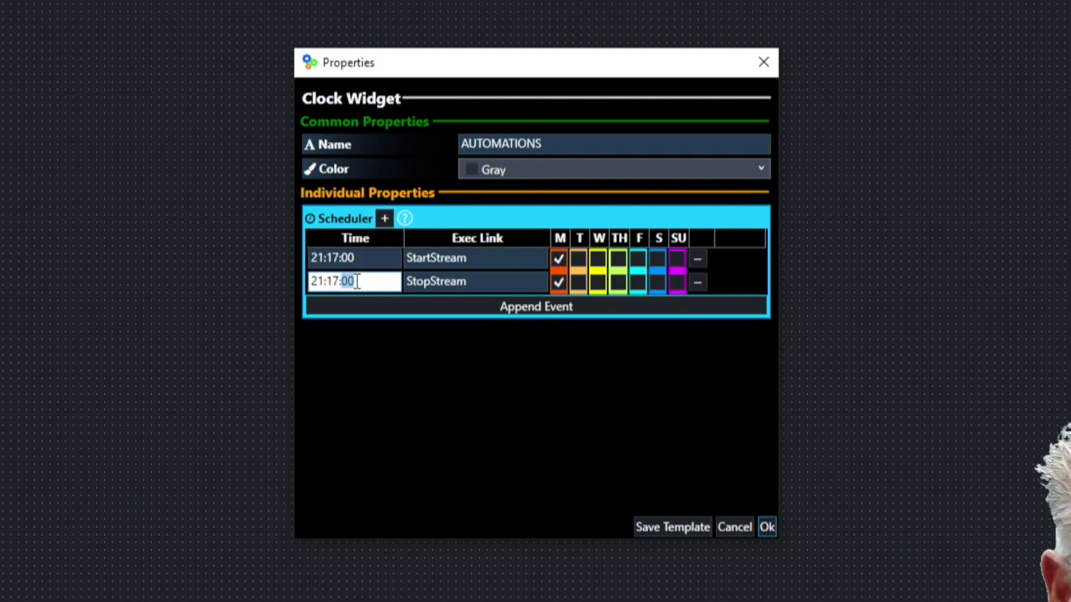
type("3")
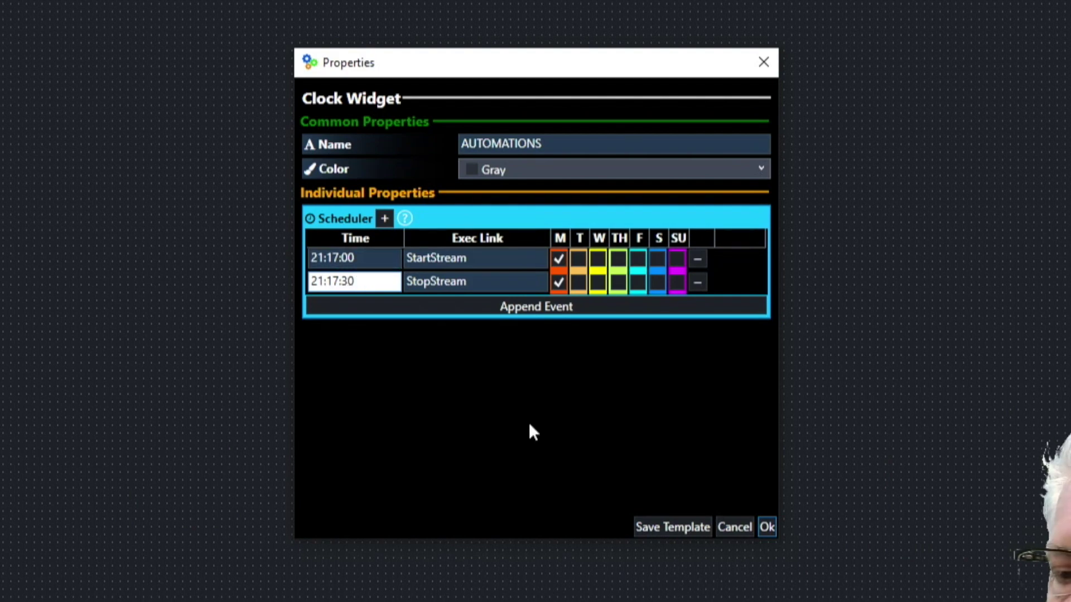
- Confirm the clock settings, then widen the AUTOMATIONS widget and nudge it up-left
left_click(767, 527)
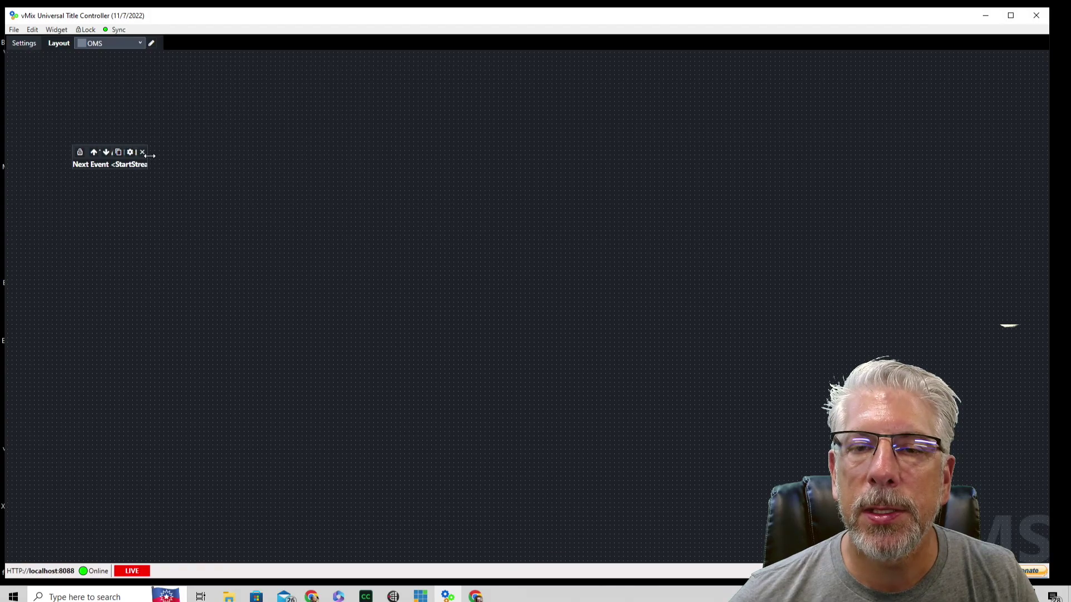
left_click_drag(148, 158, 301, 157)
left_click_drag(173, 150, 145, 147)
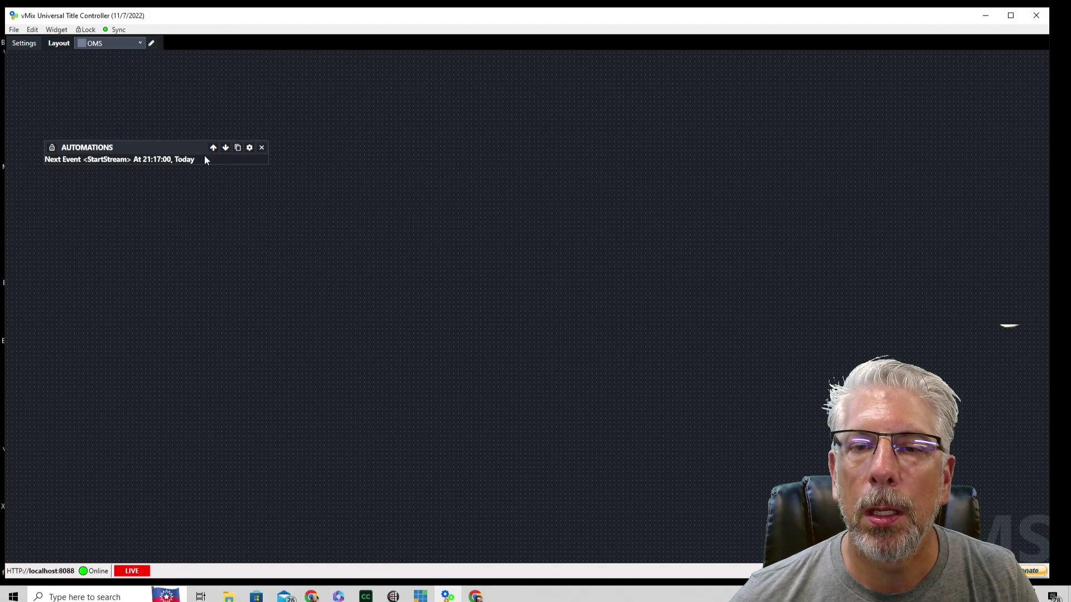
- Add a button widget to the layout named 'Start Stream'
left_click(57, 30)
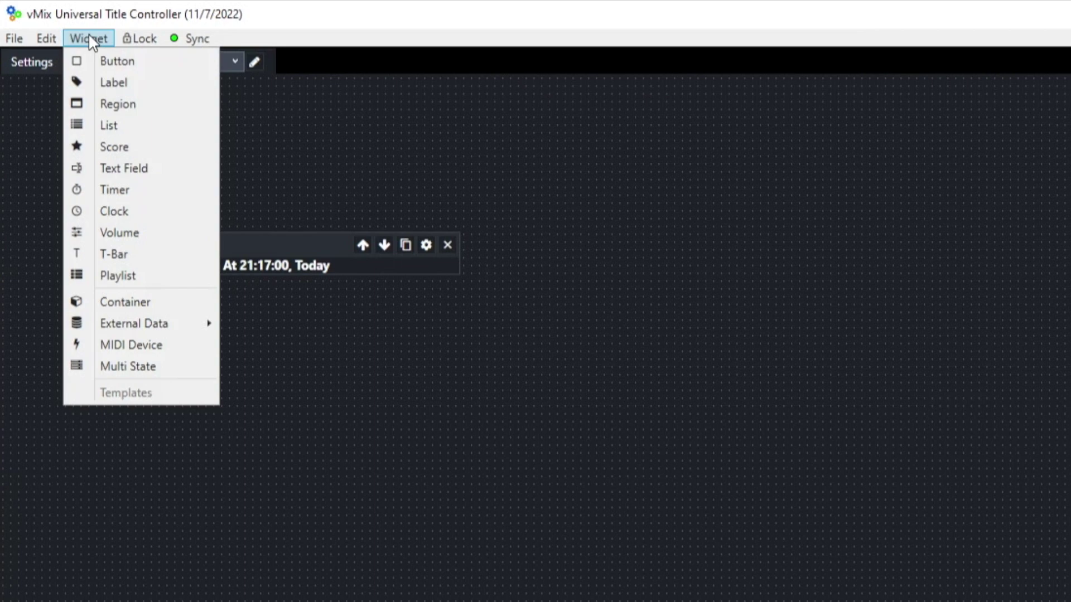
left_click(121, 58)
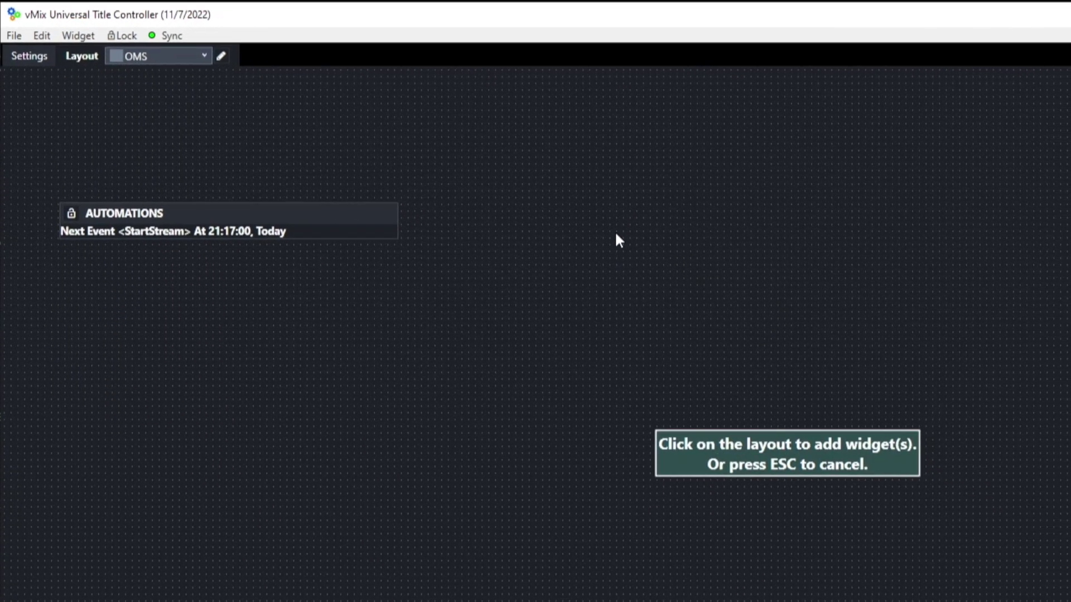
left_click(615, 230)
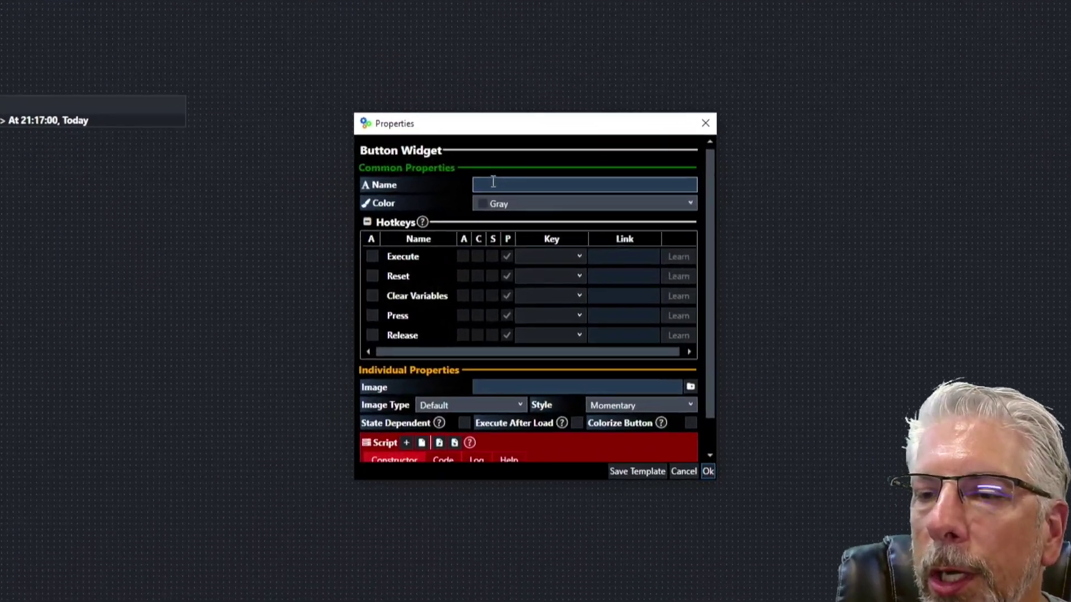
type("Start STream")
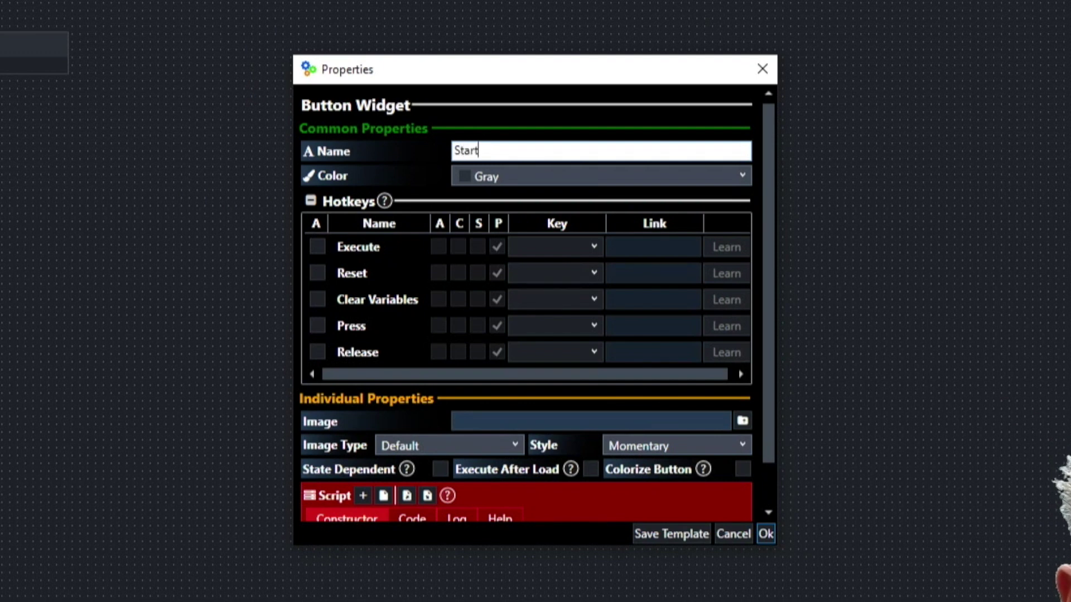
left_click(493, 151)
key("BackSpace")
type("tream")
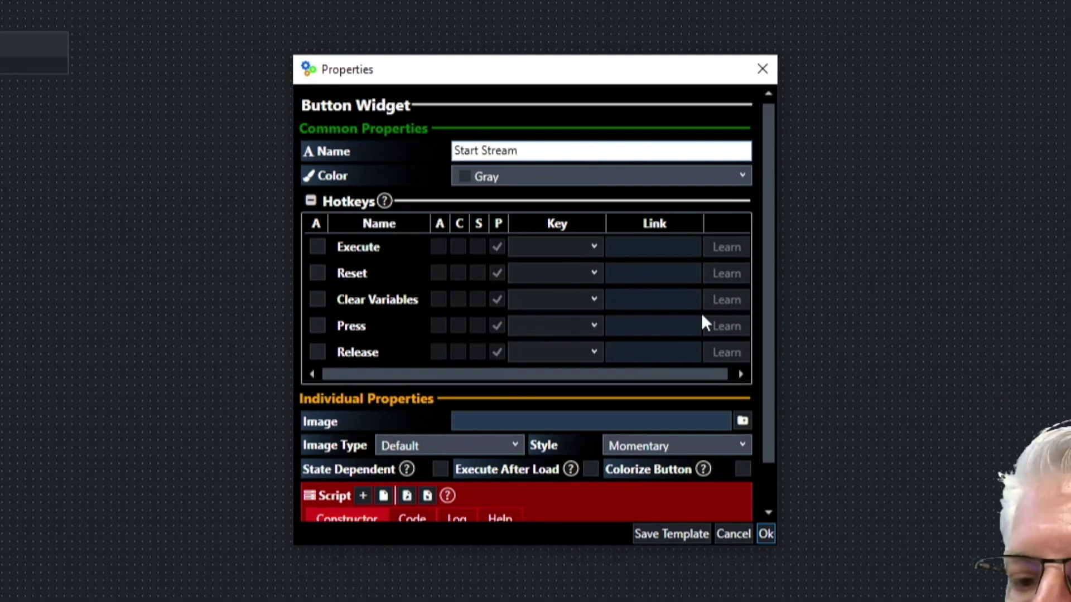
- Enable Execute with link StartStream and add a StartStreaming script command
left_click(317, 247)
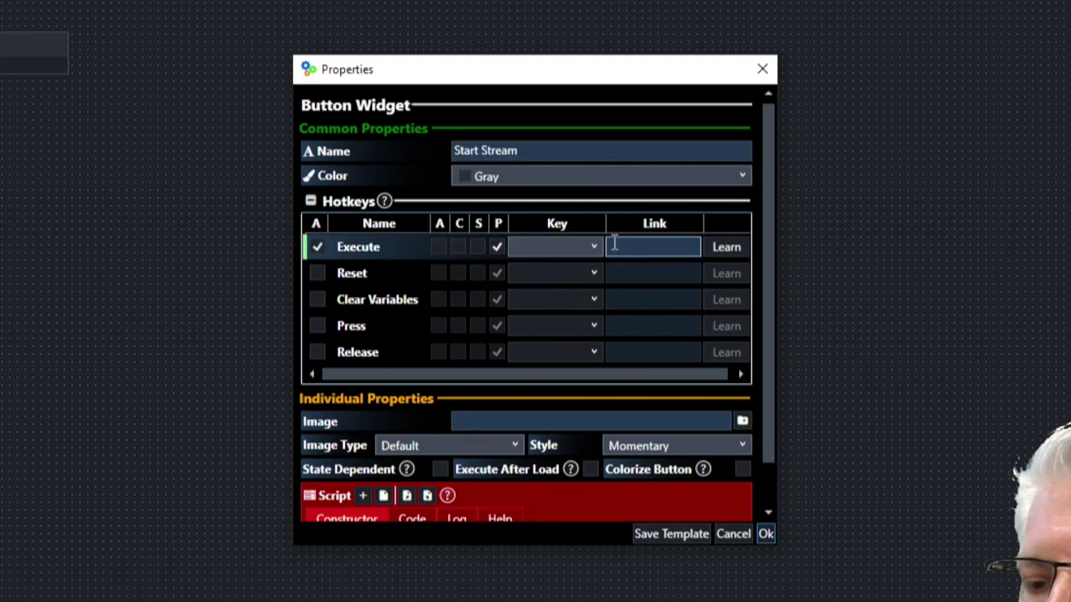
left_click(636, 246)
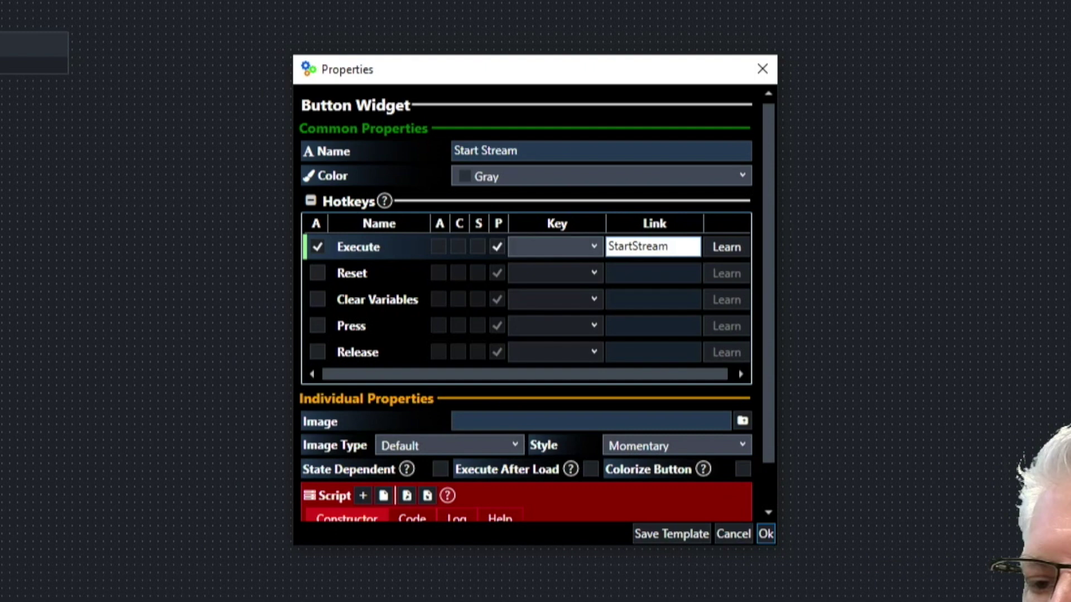
scroll(411, 284, "down", 1)
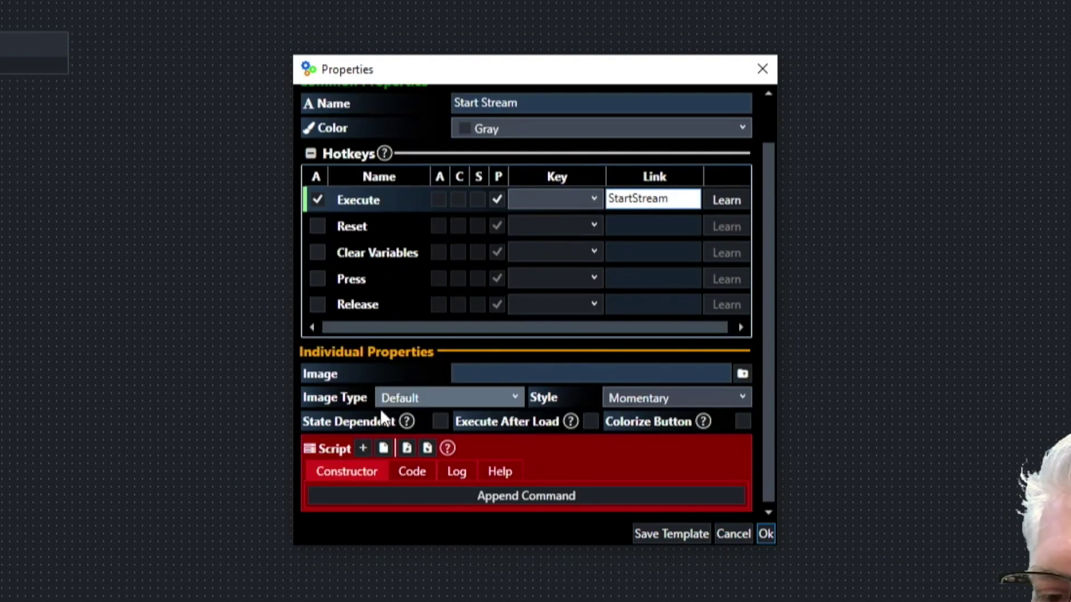
left_click(363, 450)
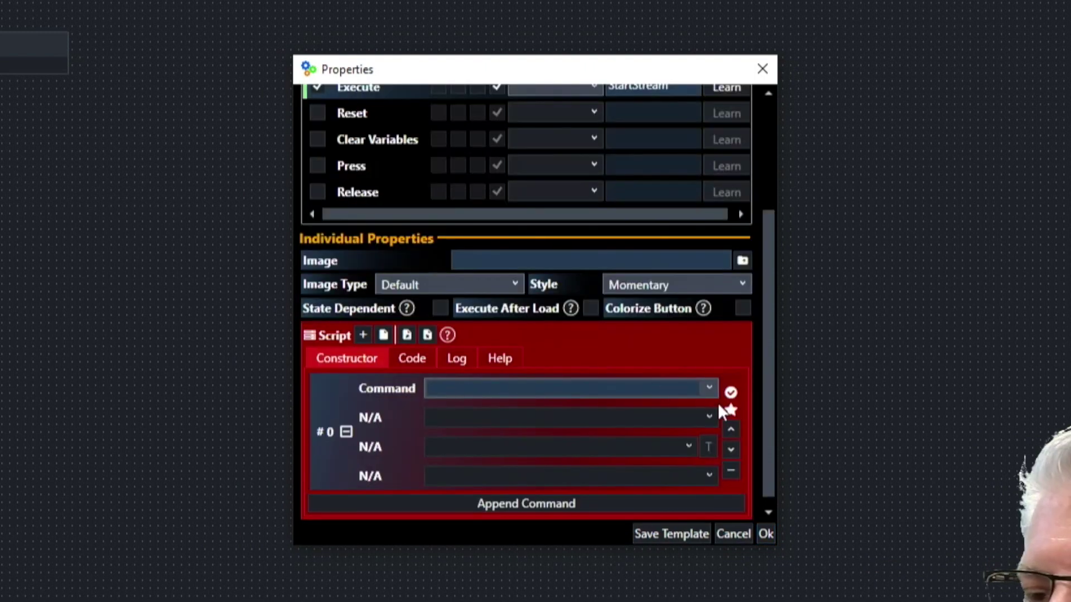
left_click(704, 388)
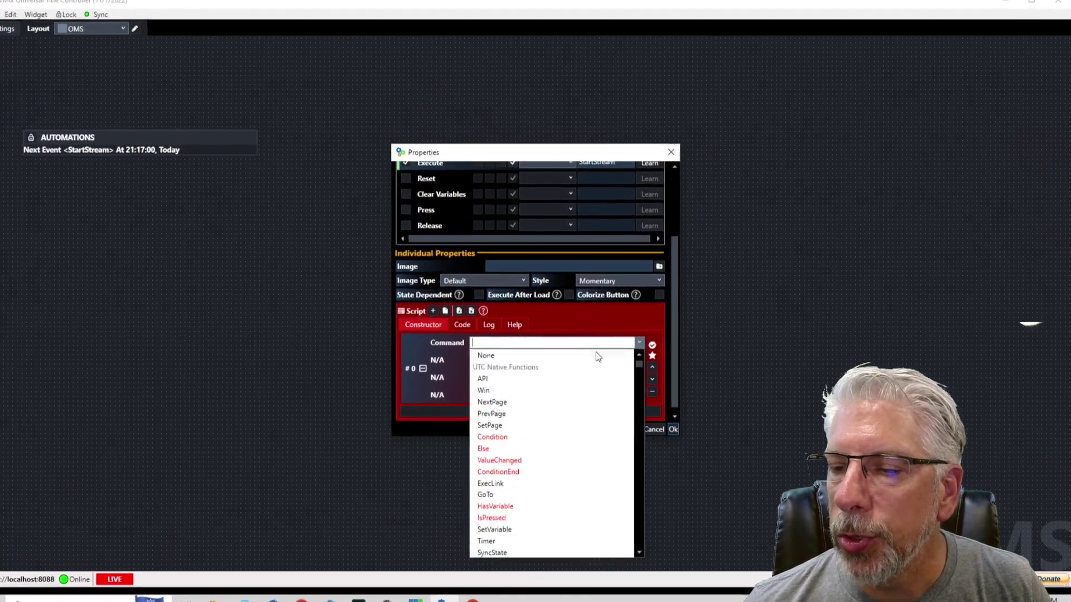
scroll(538, 431, "down", 15)
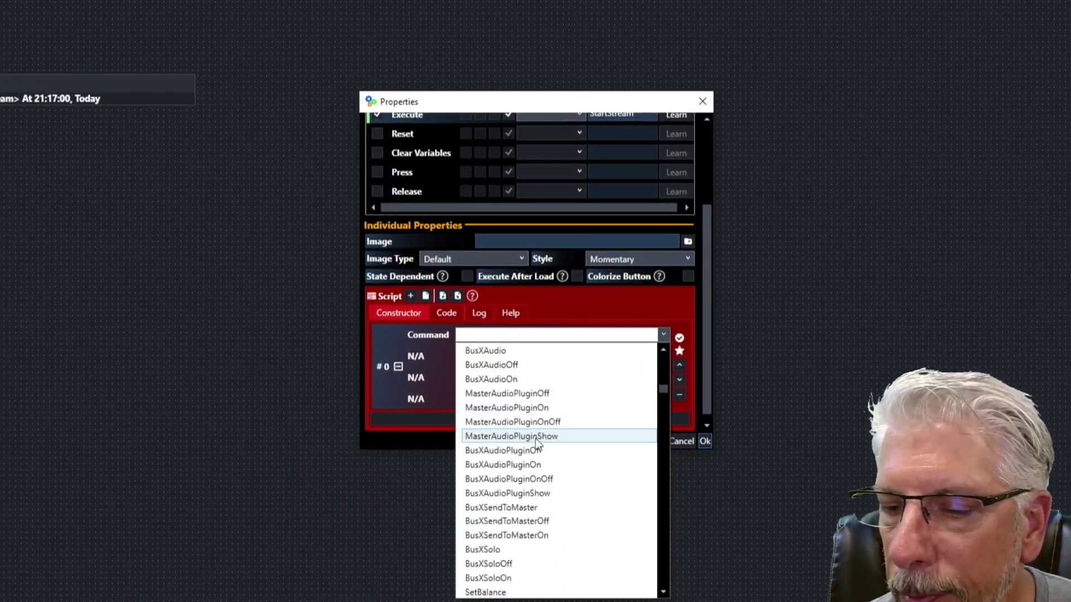
scroll(536, 438, "down", 15)
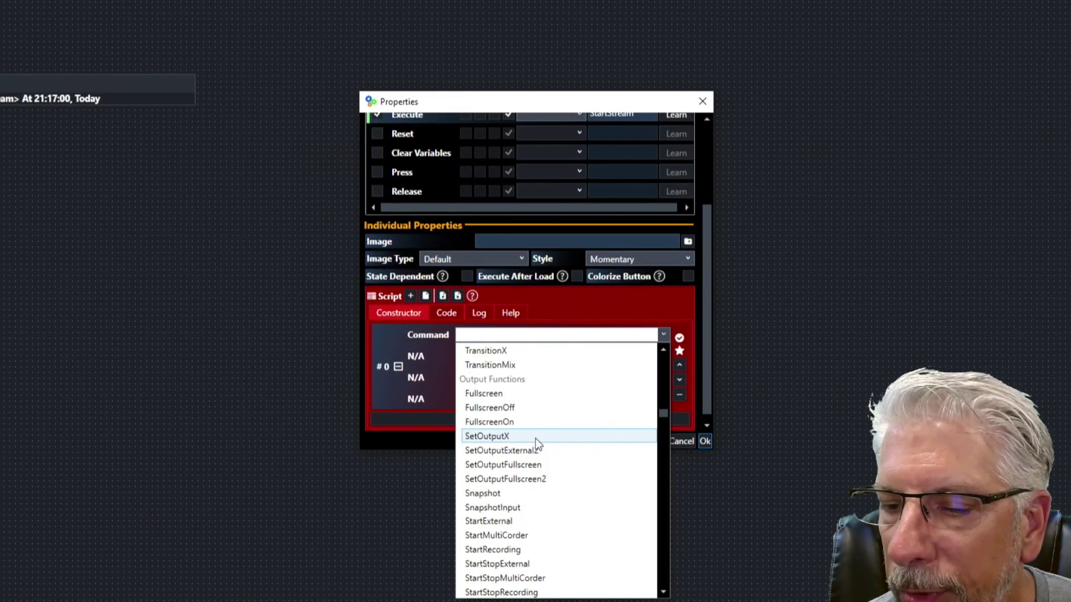
scroll(535, 438, "down", 1)
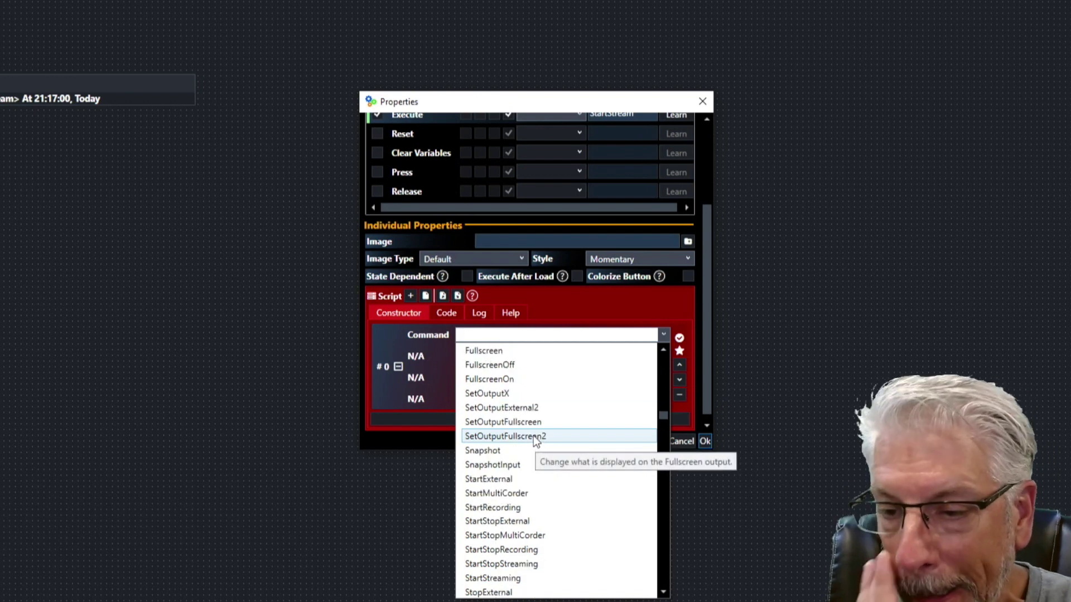
left_click(500, 579)
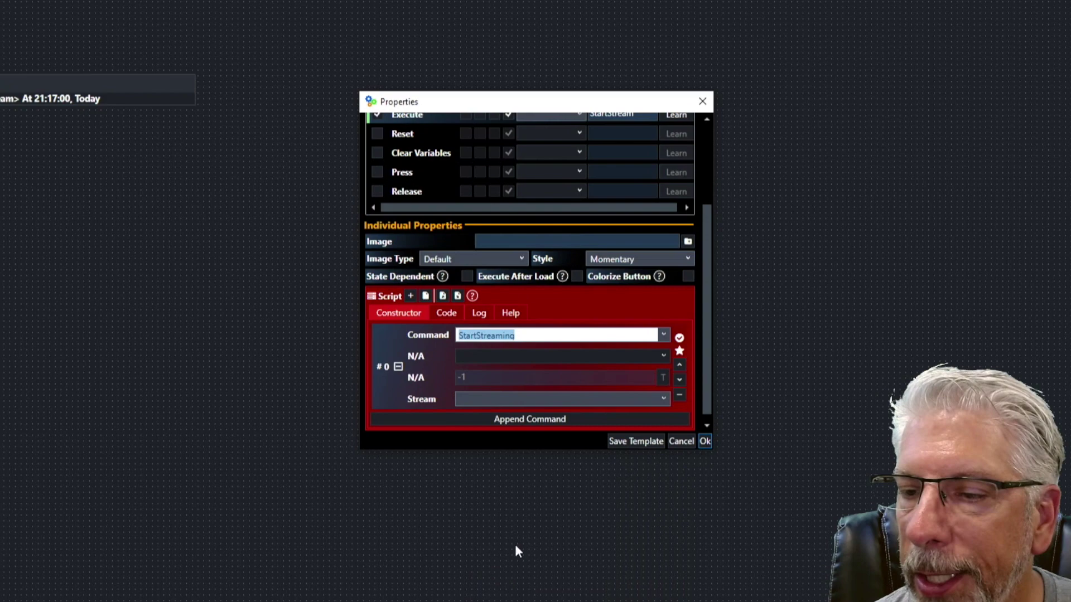
- Save the Start Stream button and place a duplicate just below it
left_click(705, 441)
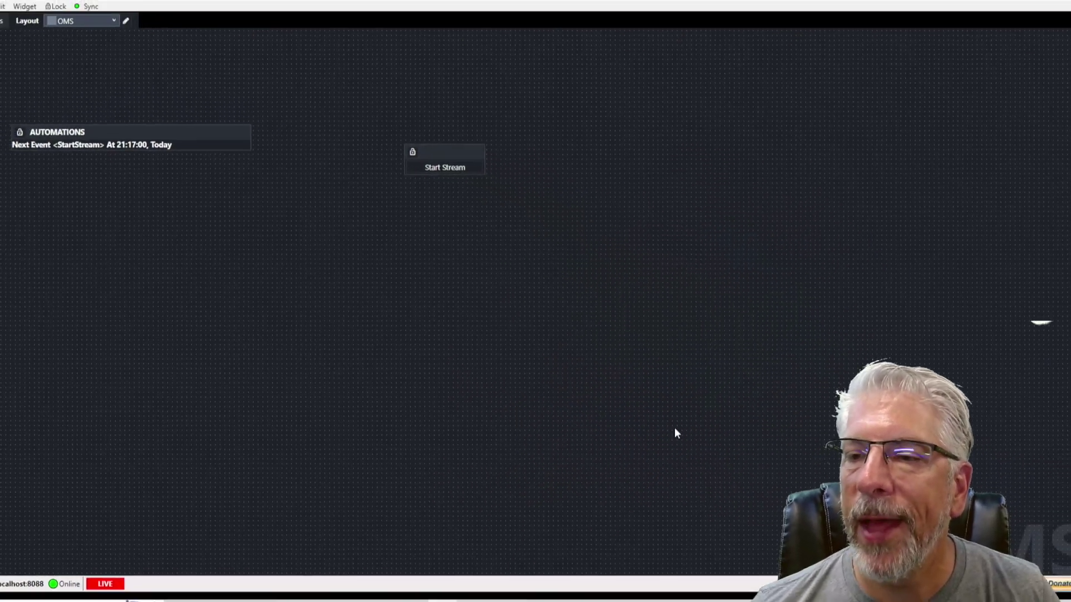
mouse_move(484, 160)
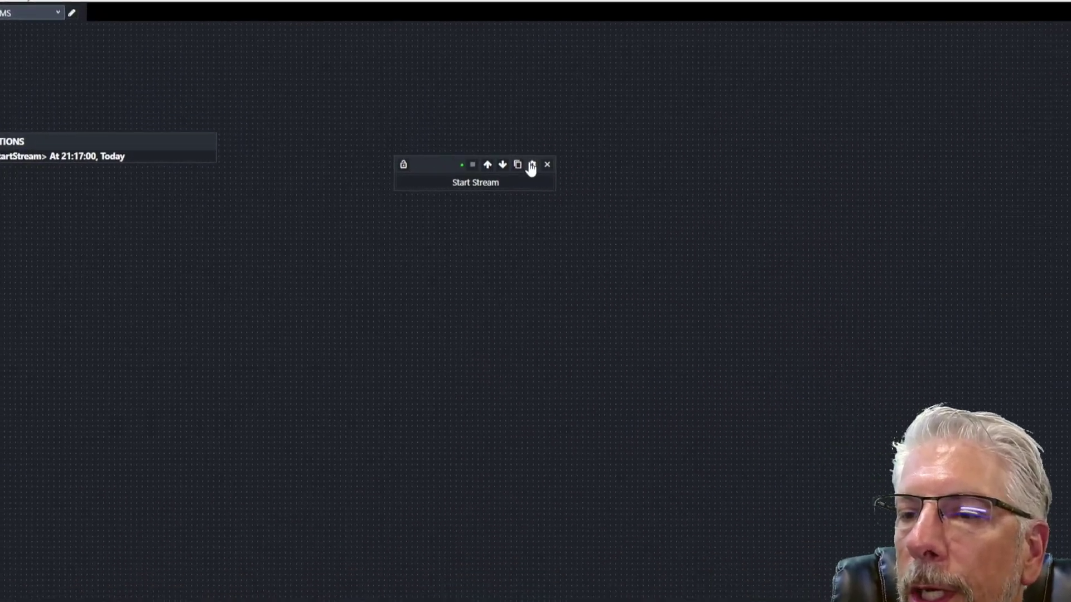
left_click(518, 164)
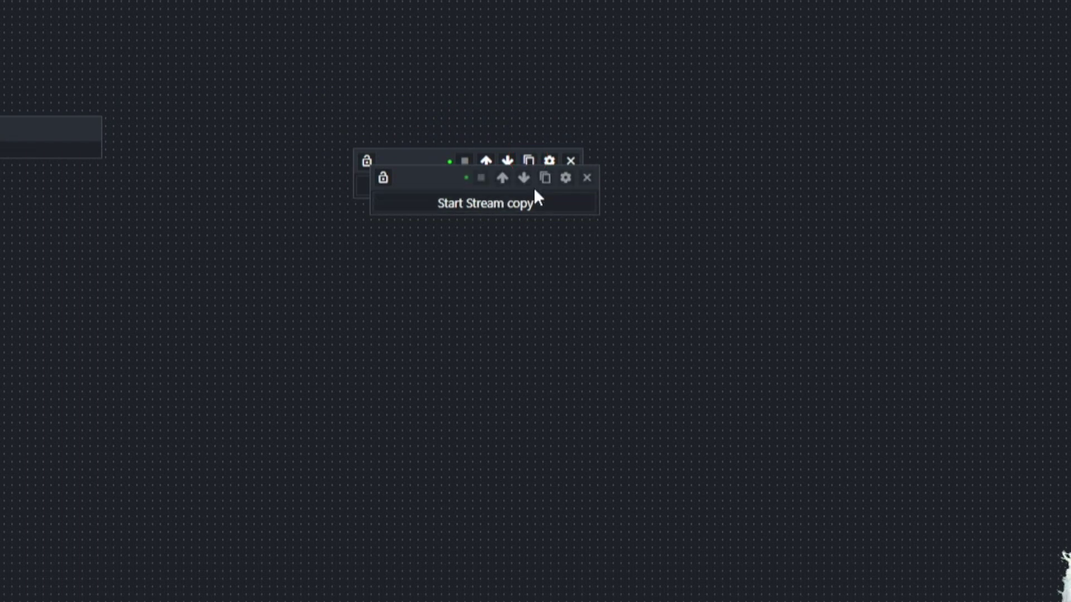
left_click_drag(431, 177, 418, 234)
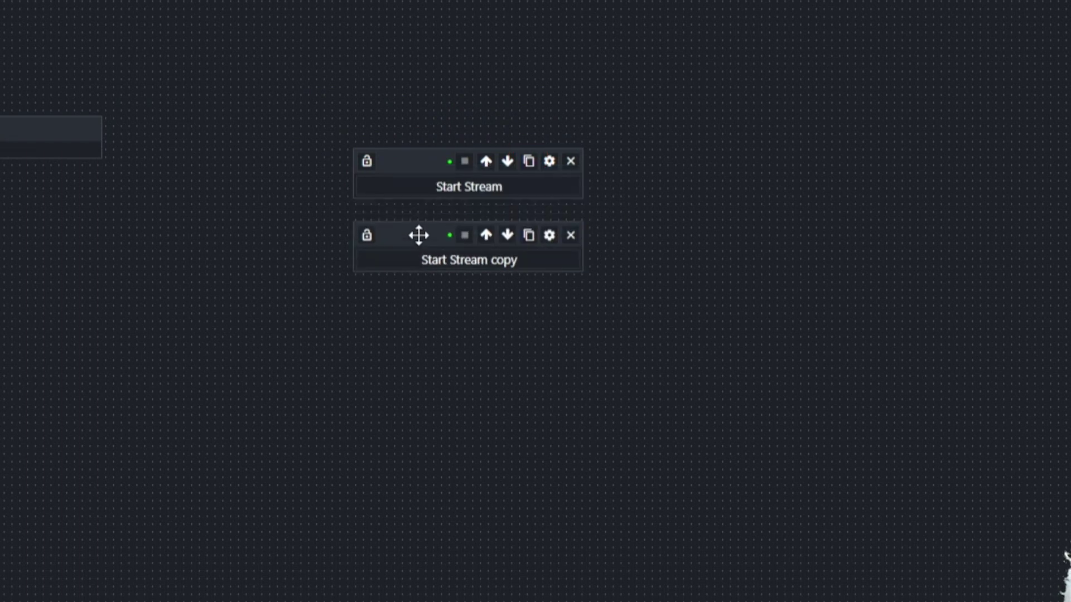
- Rename the copied button to 'Stop Streaming'
left_click(551, 238)
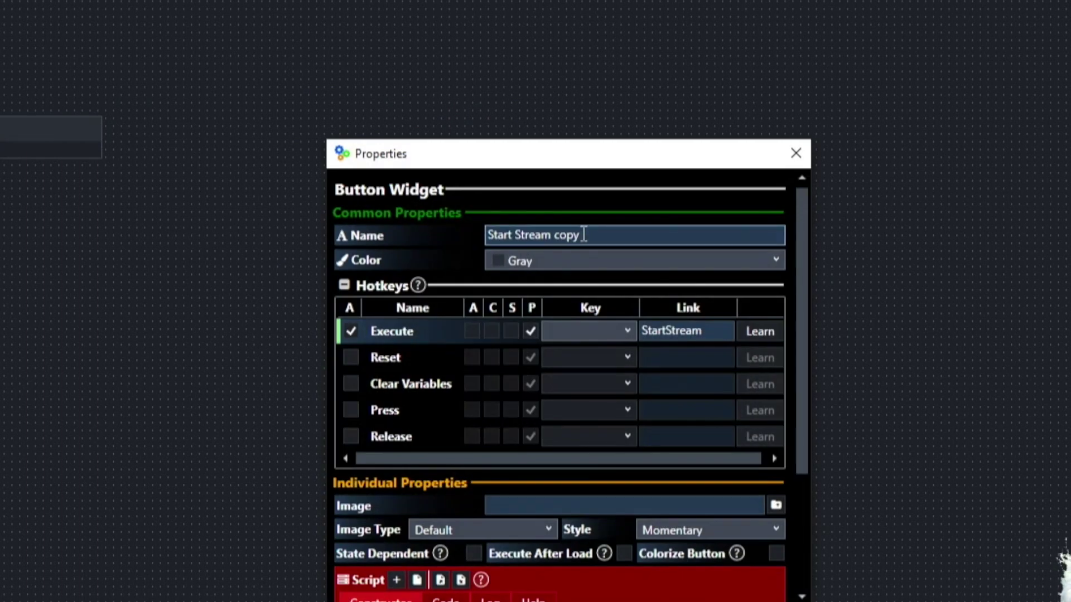
left_click(583, 235)
type("Styop")
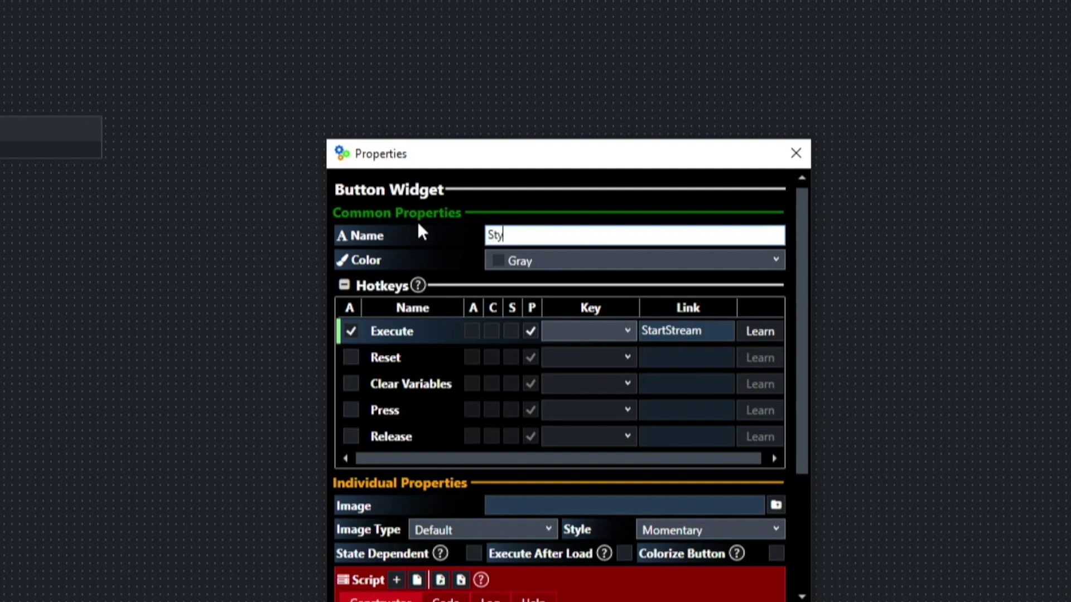
key("BackSpace")
key("BackSpace")
key("BackSpace")
key("BackSpace")
type("top Streaming")
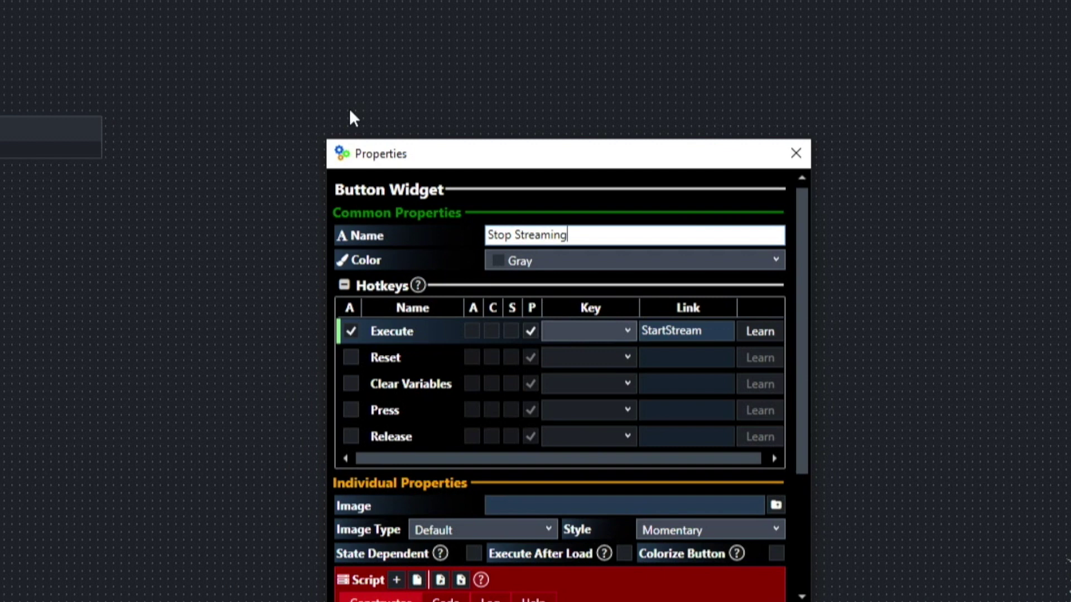
- Change the copy's link to StopStream and its command to StopStreaming, then save
left_click(670, 330)
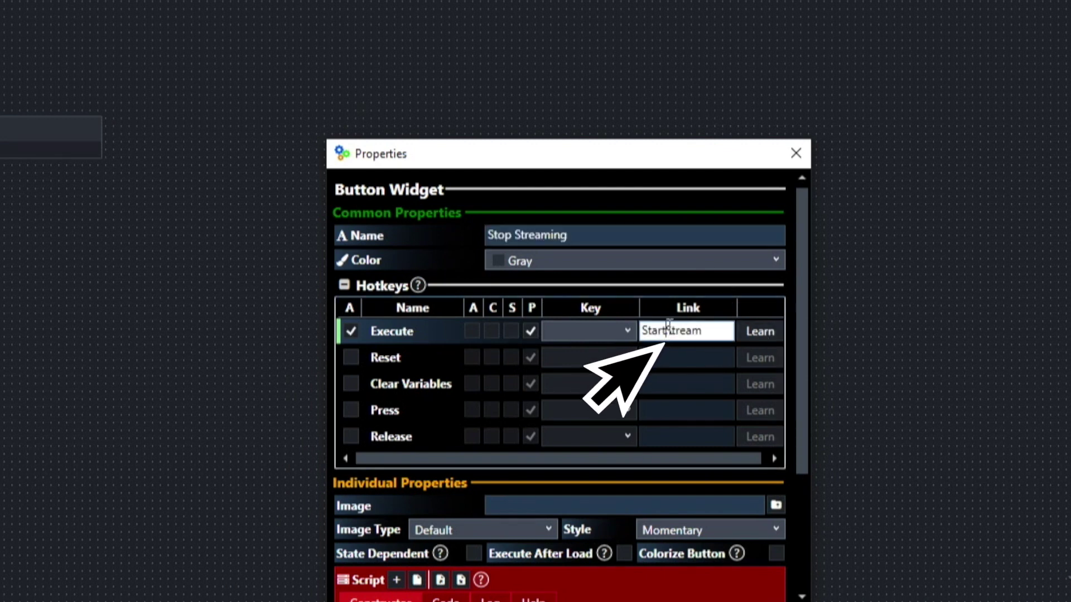
key("BackSpace")
key("BackSpace")
key("BackSpace")
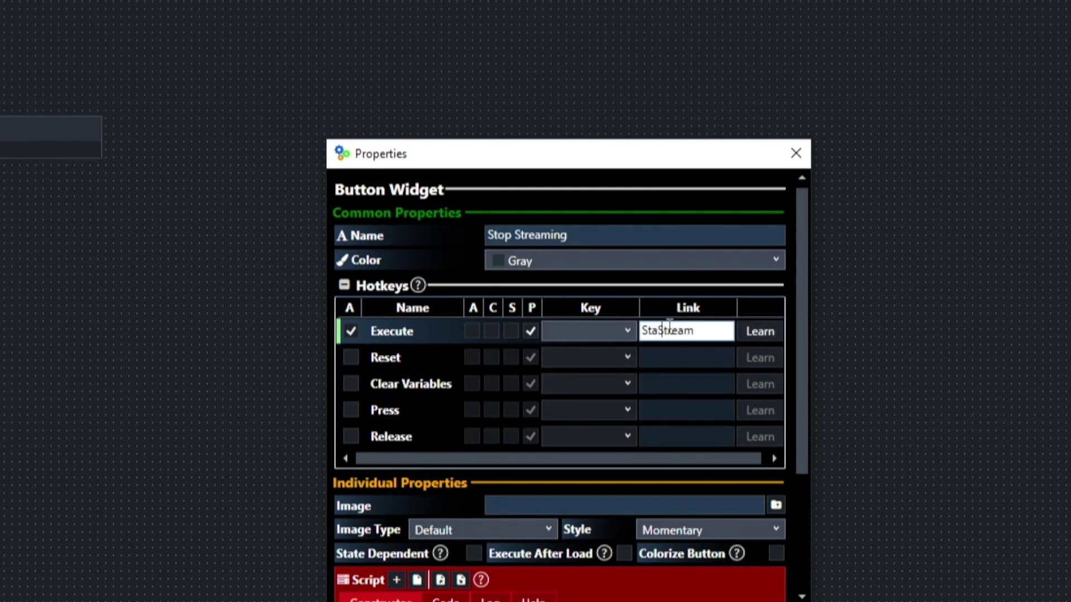
type("op")
scroll(575, 464, "down", 3)
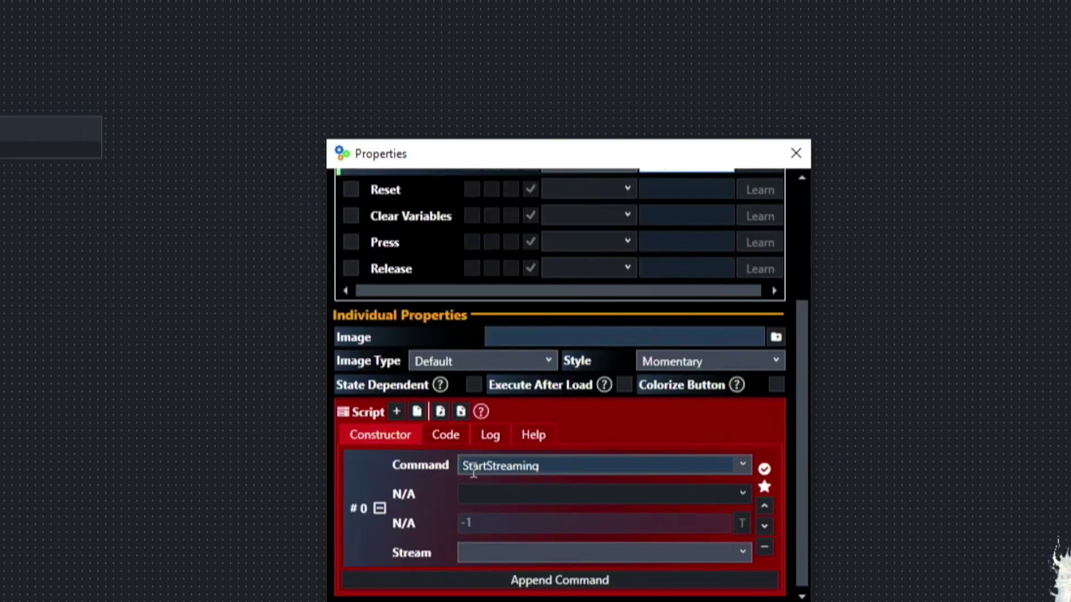
left_click(744, 465)
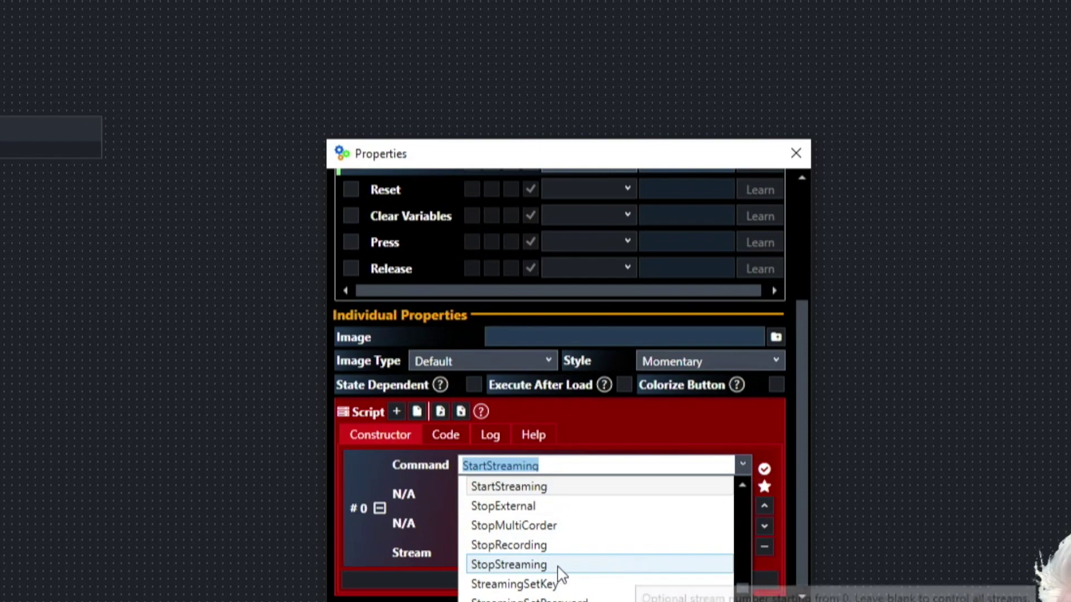
left_click(523, 565)
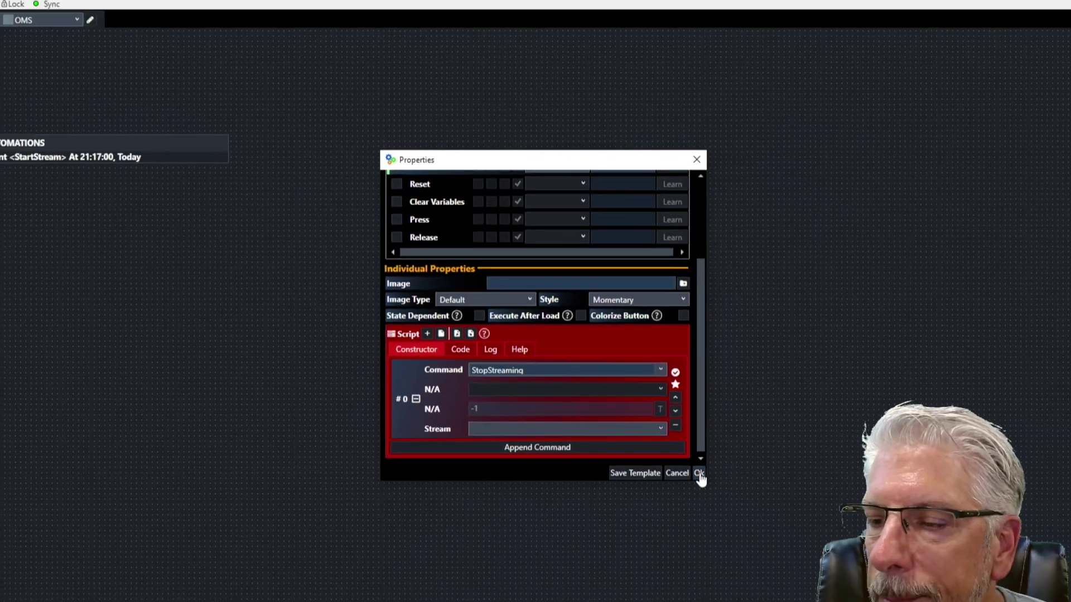
left_click(801, 601)
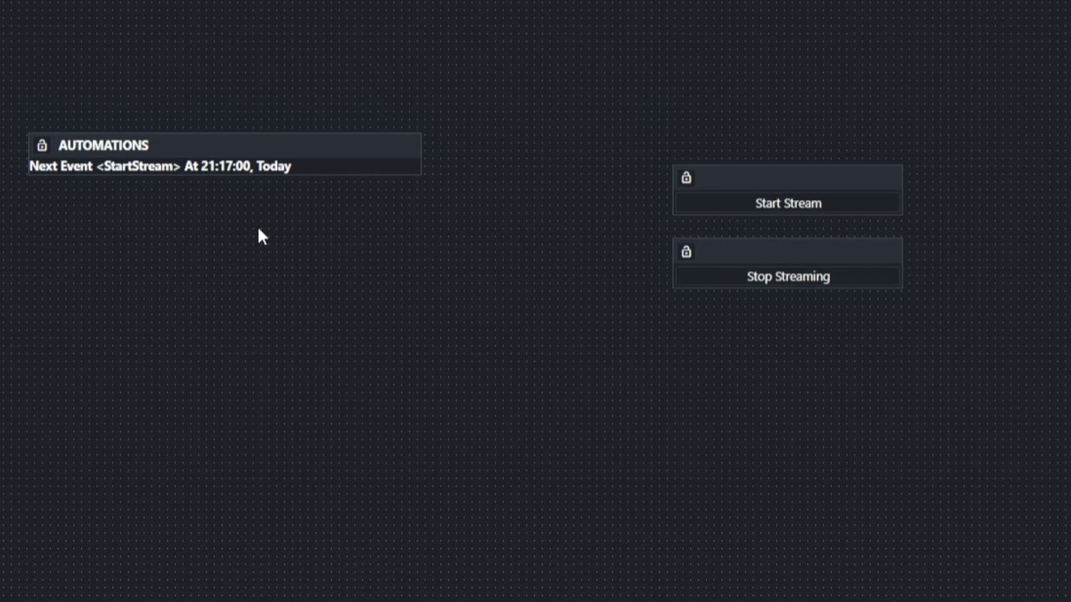
- Review the settings of the AUTOMATIONS clock, Start Stream and Stop Streaming buttons
mouse_move(274, 150)
left_click(393, 148)
left_click(872, 179)
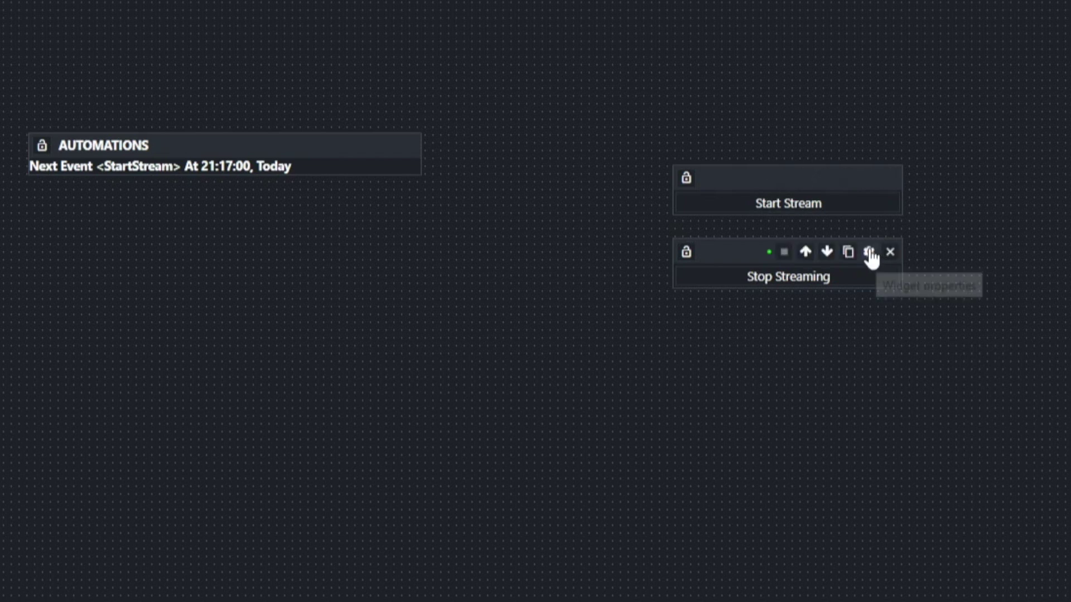
left_click(868, 252)
scroll(953, 522, "down", 1)
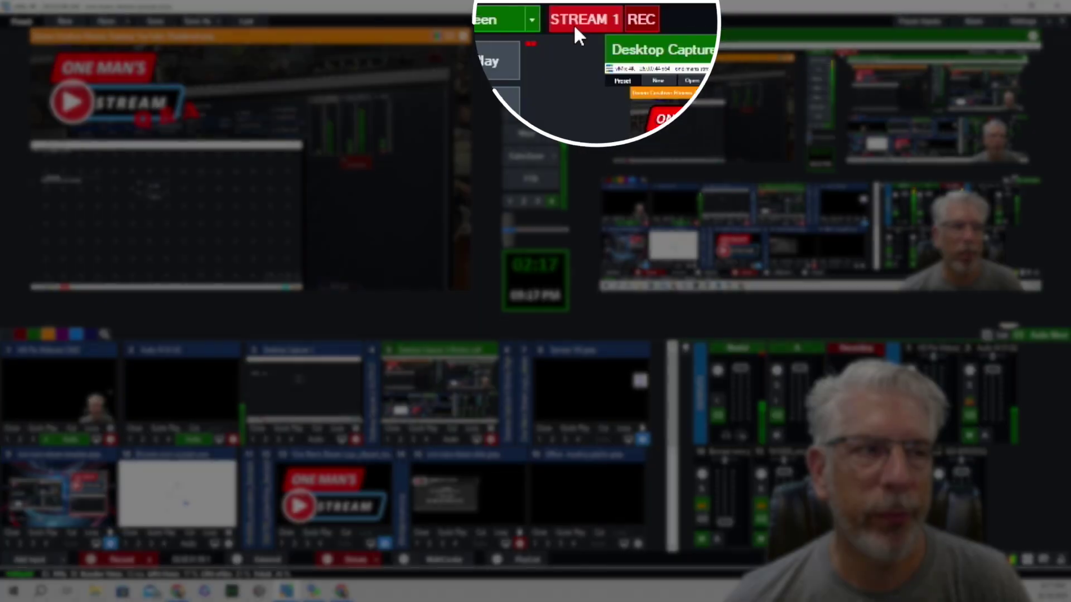
- Stop the live stream with the STREAM indicator, leaving recording running
left_click(575, 24)
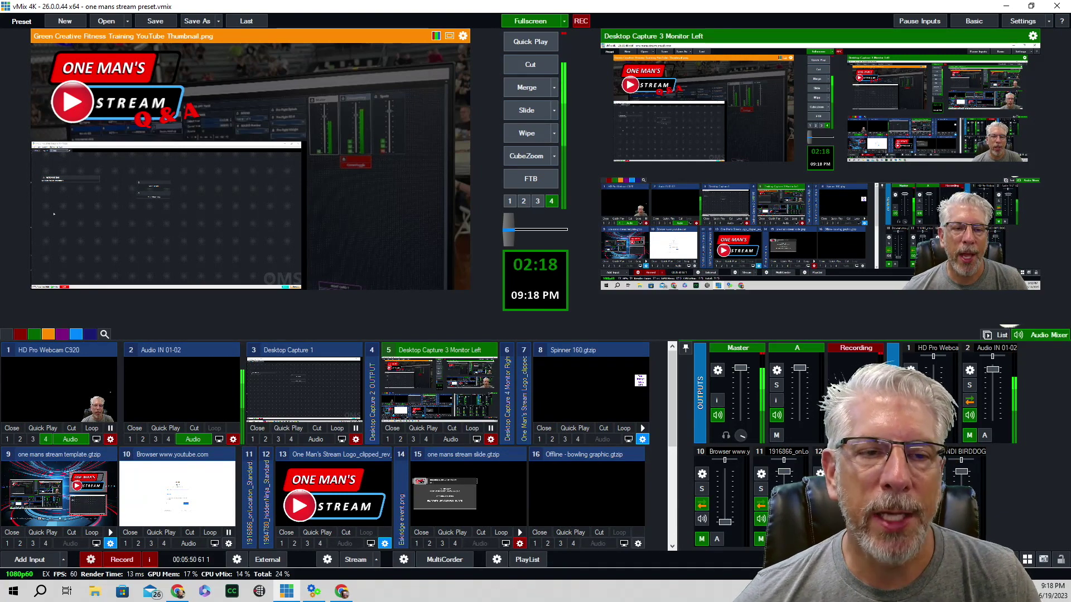
scroll(165, 524, "down", 2)
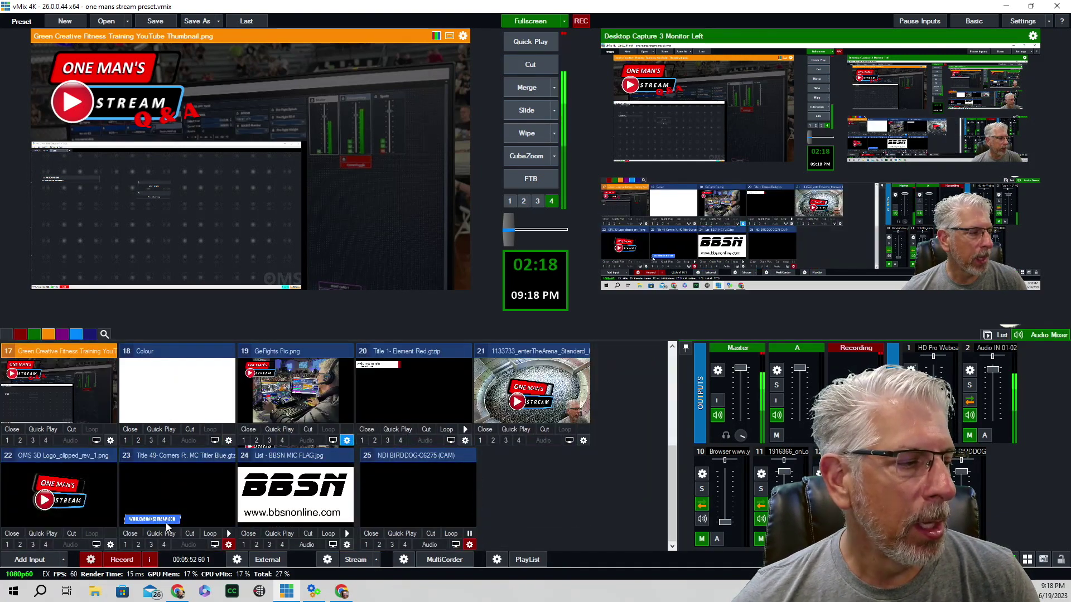
left_click(139, 545)
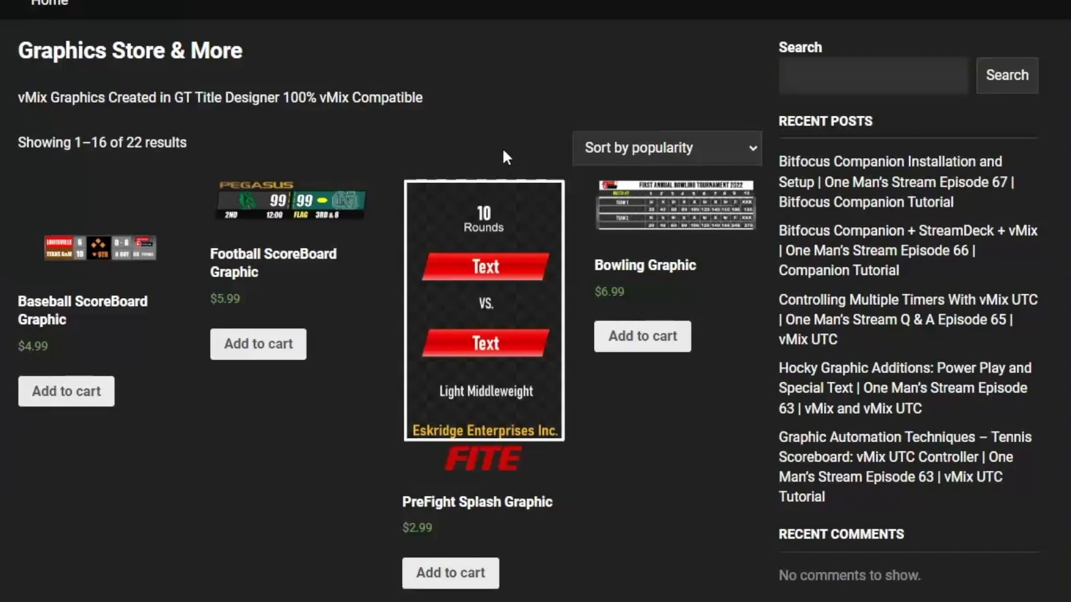
scroll(503, 149, "down", 3)
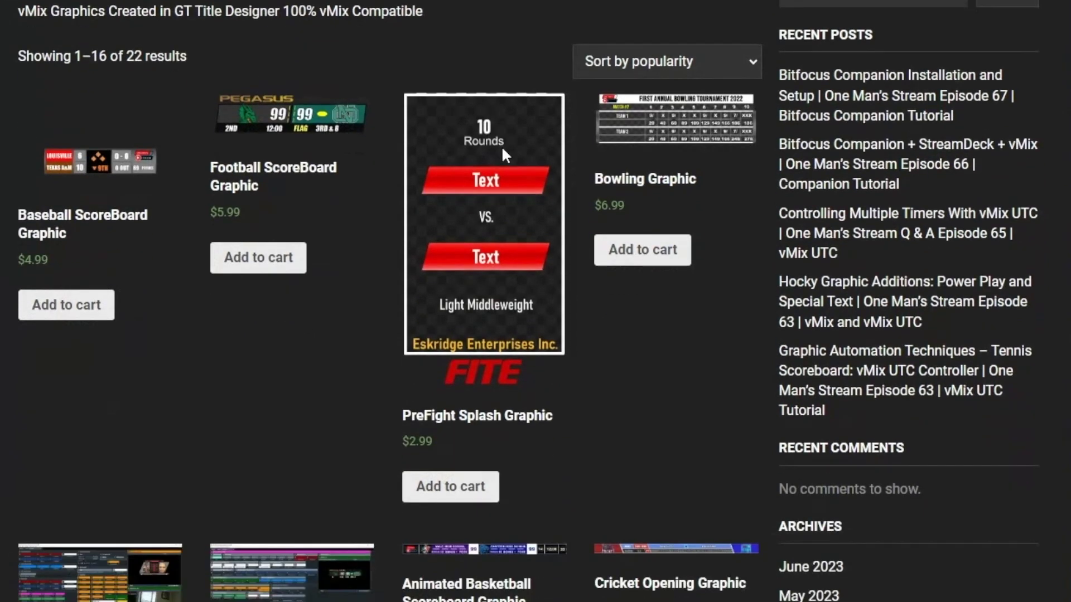
scroll(502, 149, "down", 3)
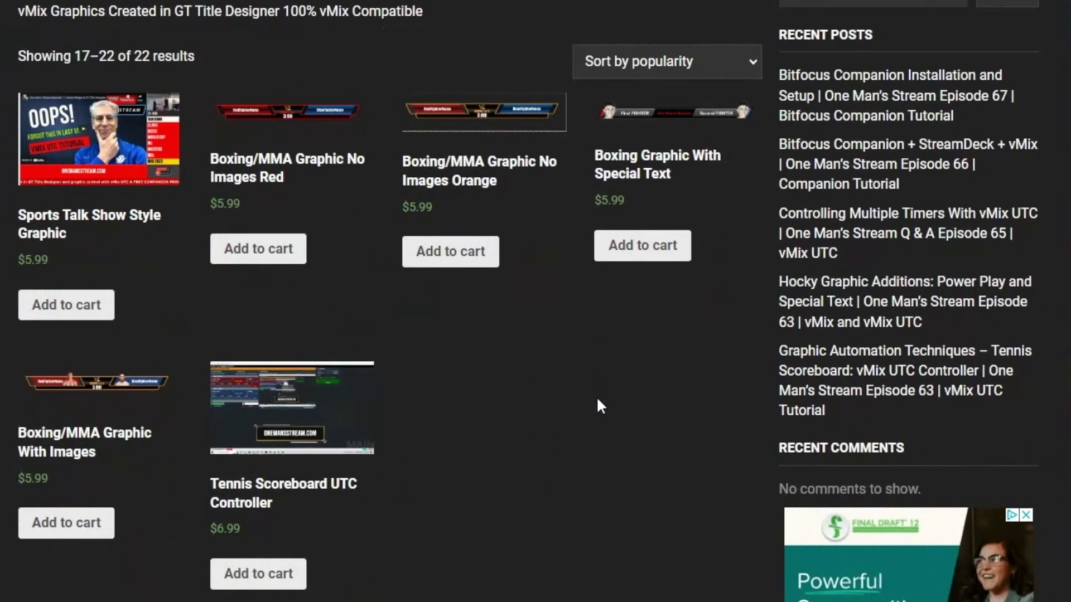
scroll(597, 404, "down", 2)
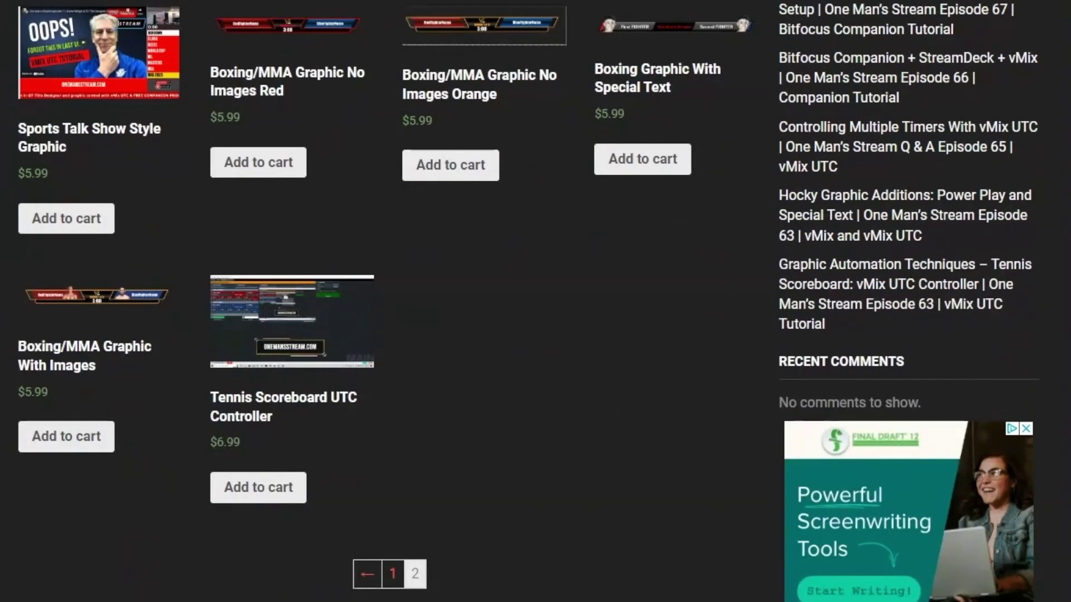